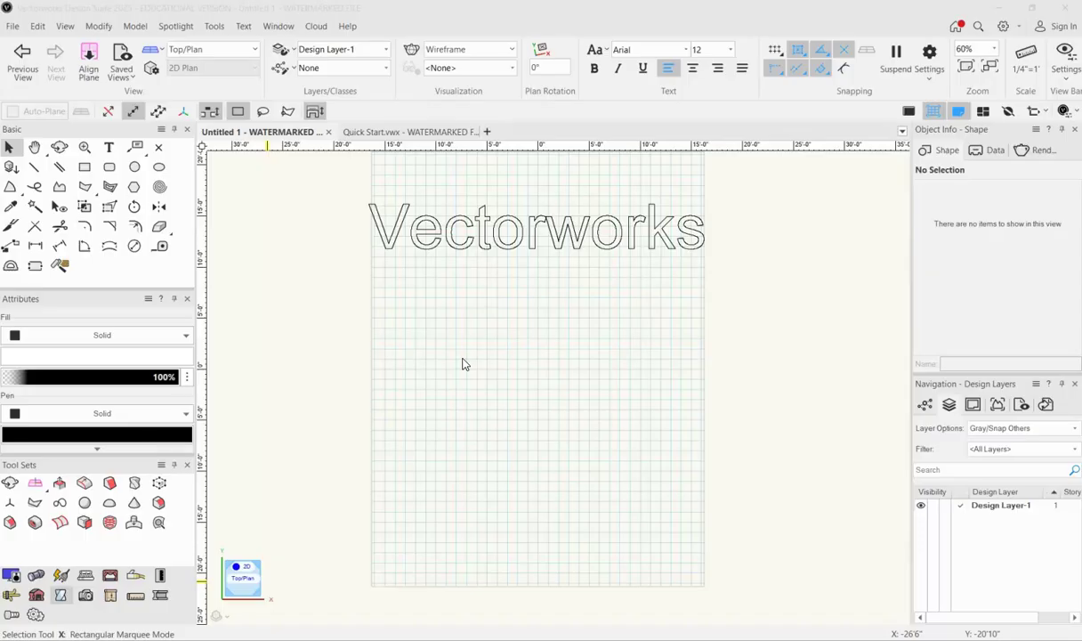
# Step: Draw a large rectangle below the Vectorworks text
pyautogui.click(454, 358)
pyautogui.click(459, 358)
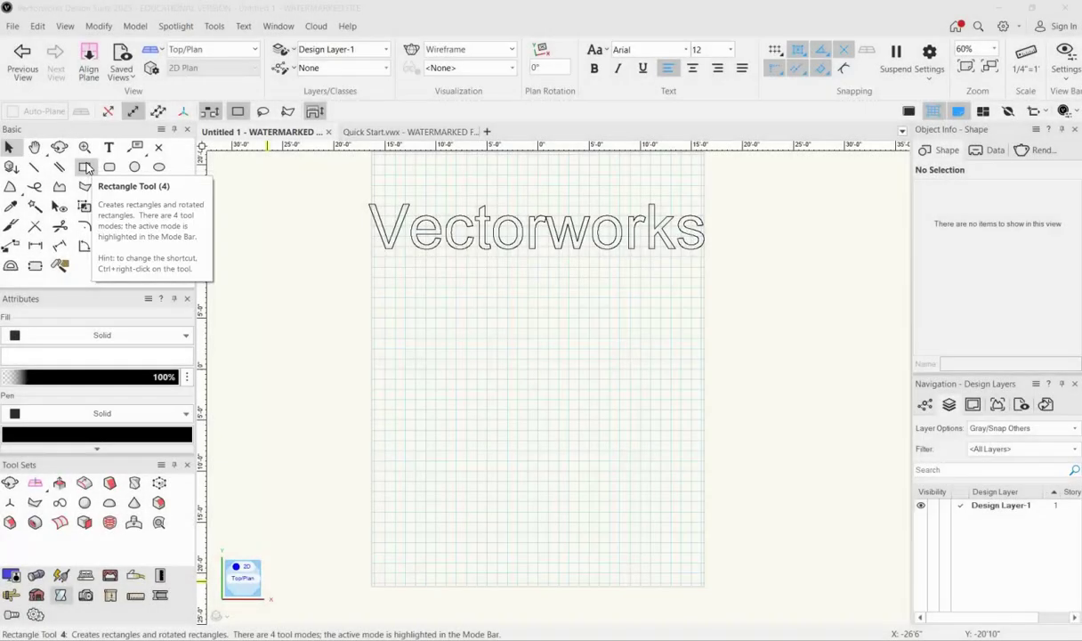
pyautogui.click(84, 167)
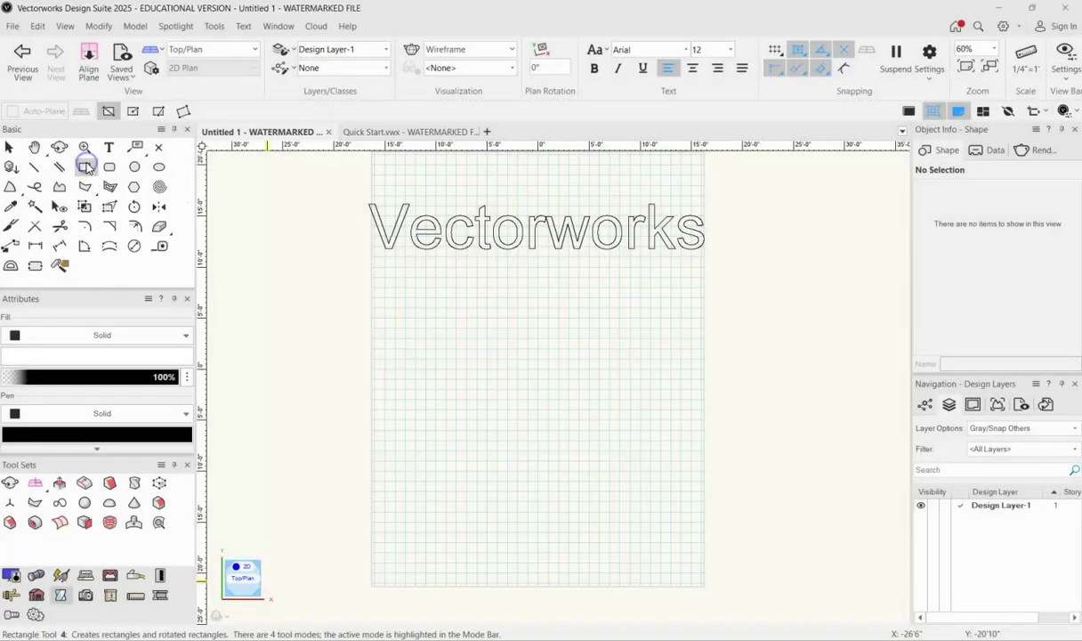
pyautogui.click(431, 417)
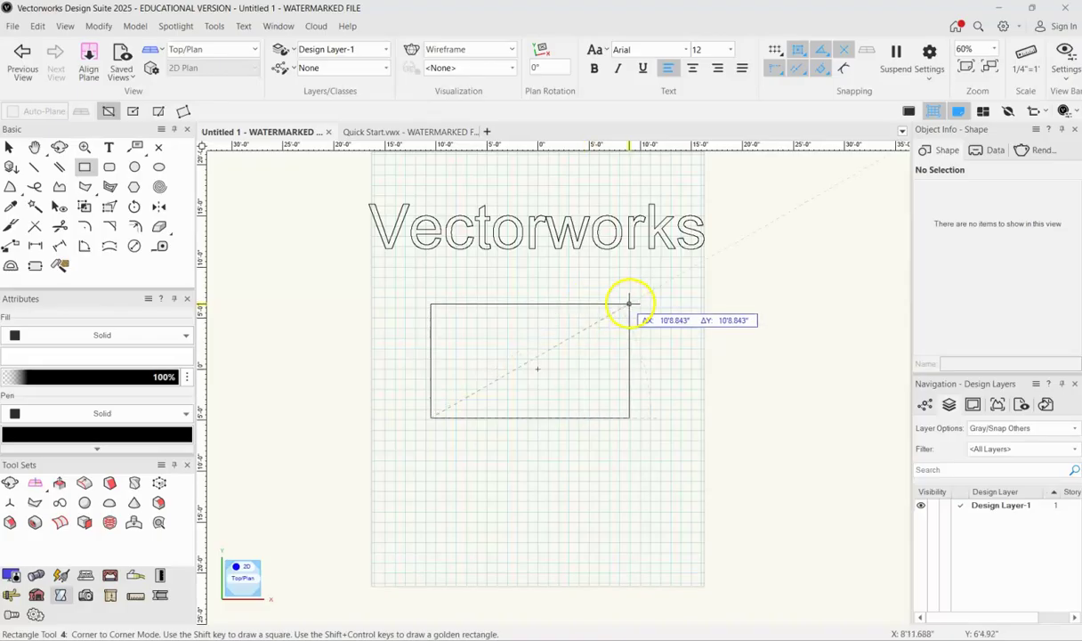
pyautogui.click(629, 303)
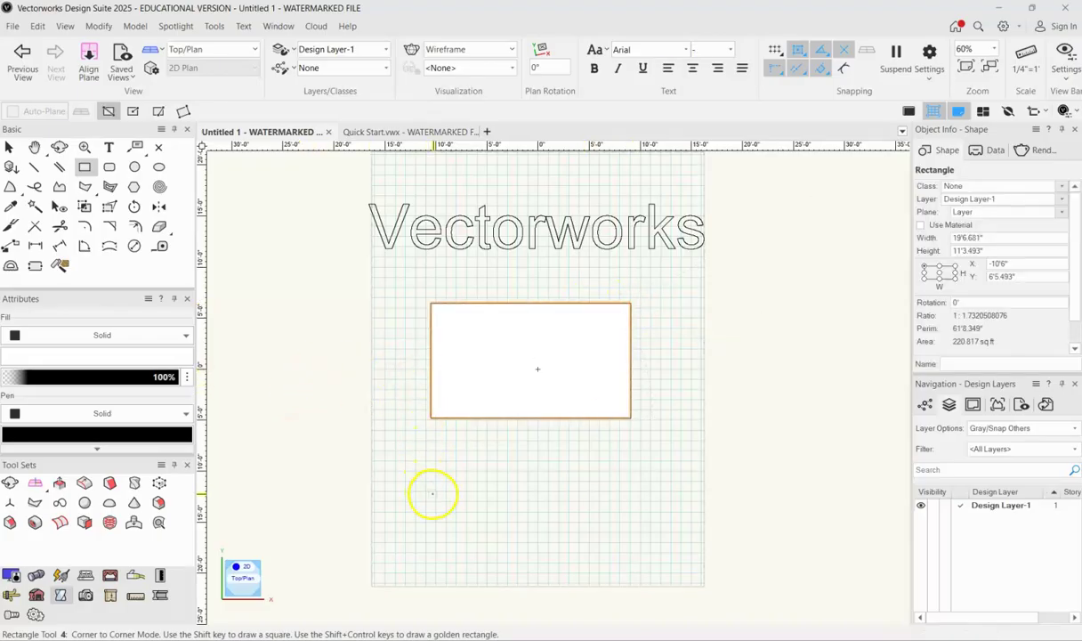
# Step: Draw a second rectangle beneath it, 10' wide by 6' tall
pyautogui.click(443, 502)
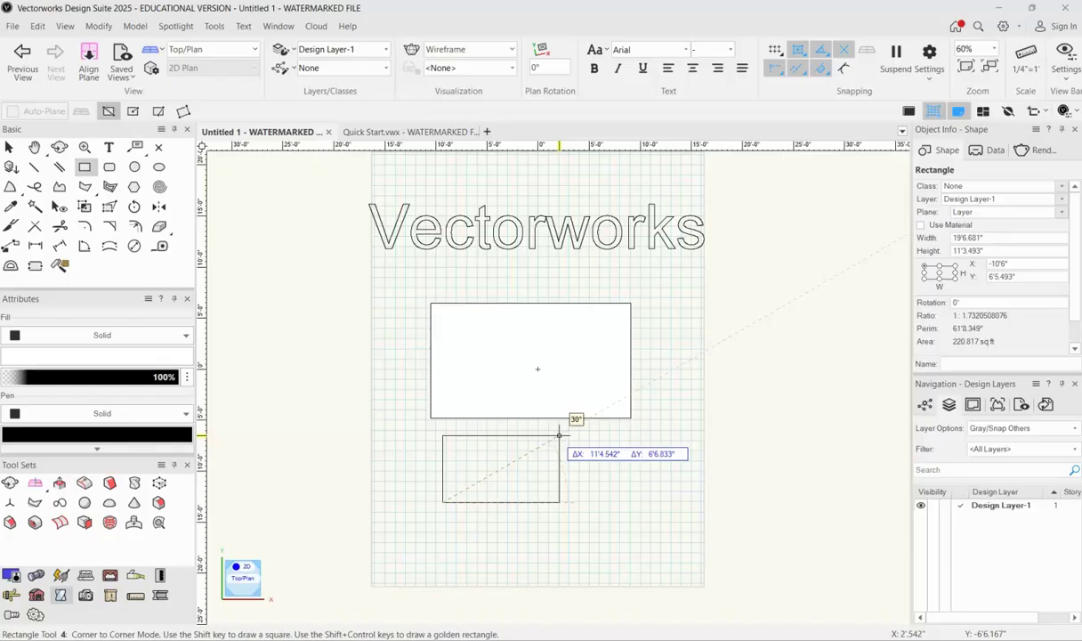
pyautogui.press('Tab')
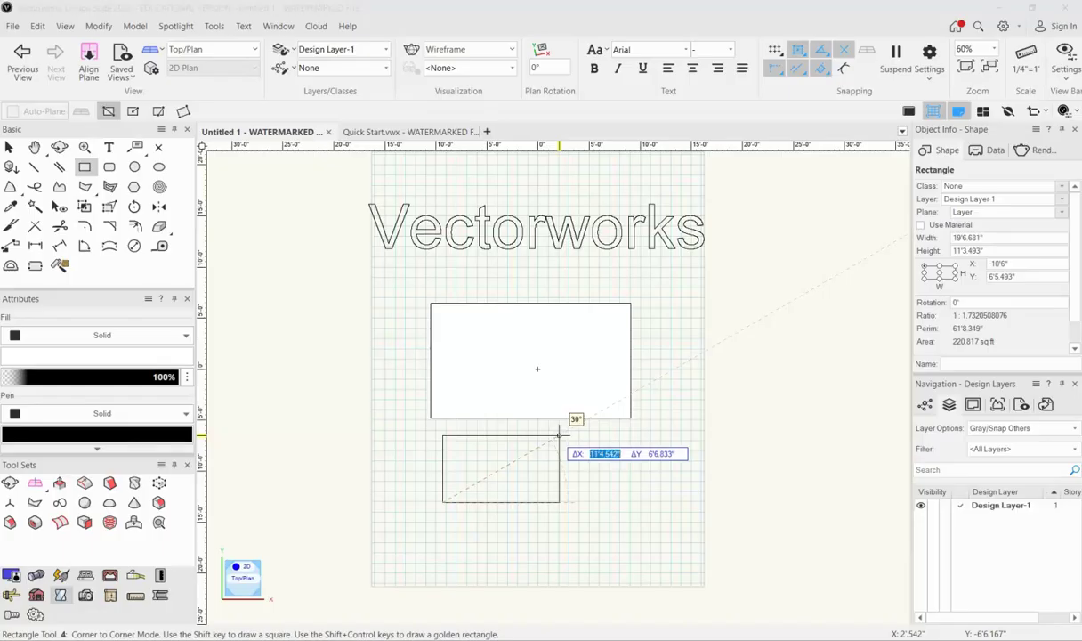
pyautogui.write("10'")
pyautogui.press('Tab')
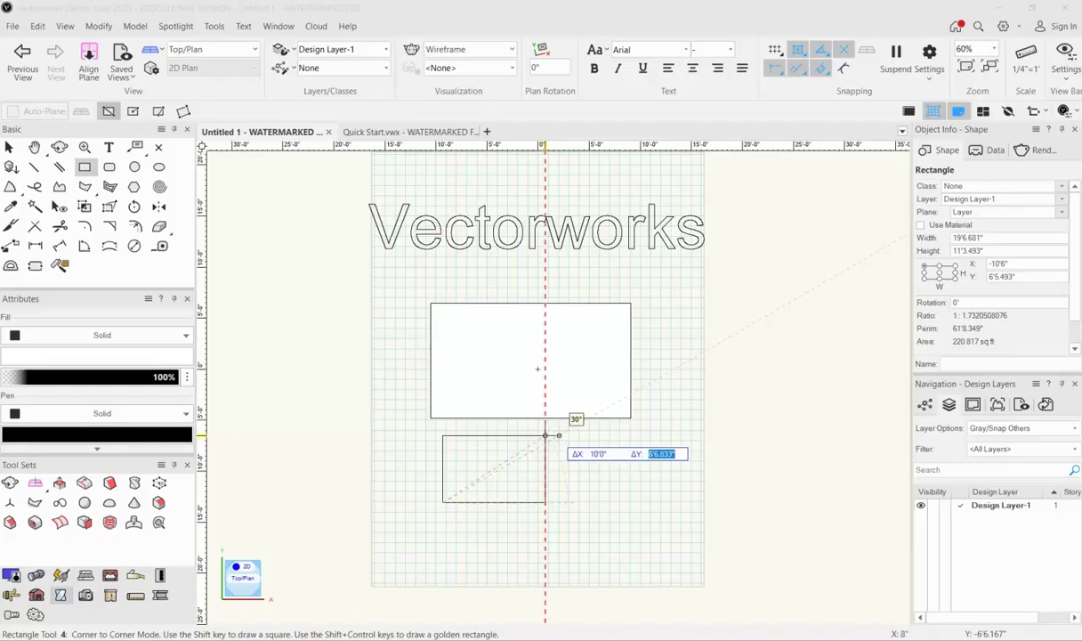
pyautogui.write("6'0")
pyautogui.press('Return')
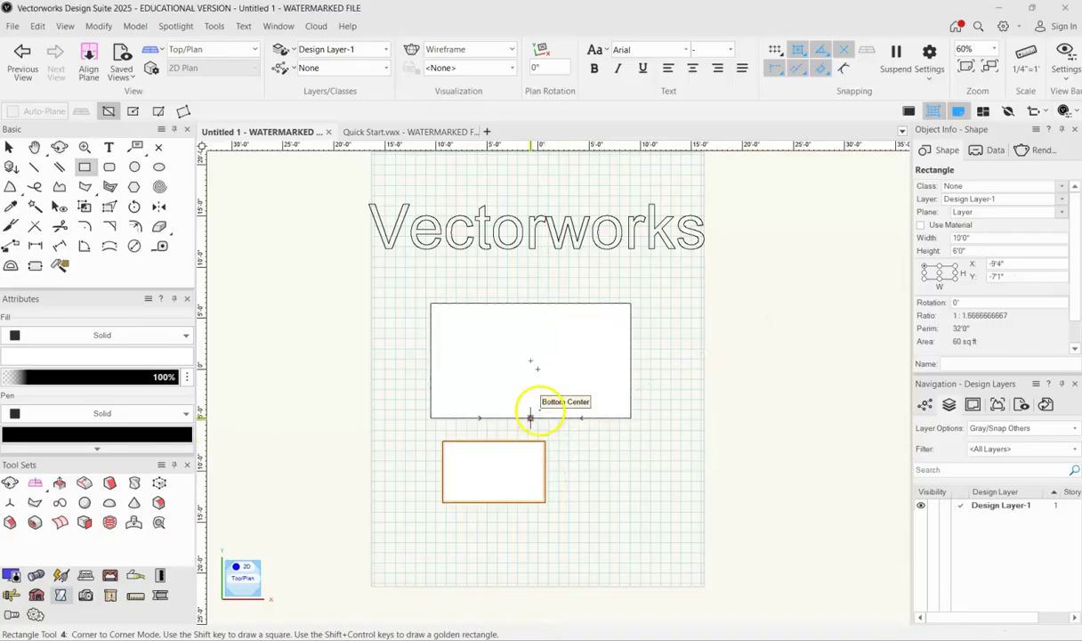
pyautogui.press('x')
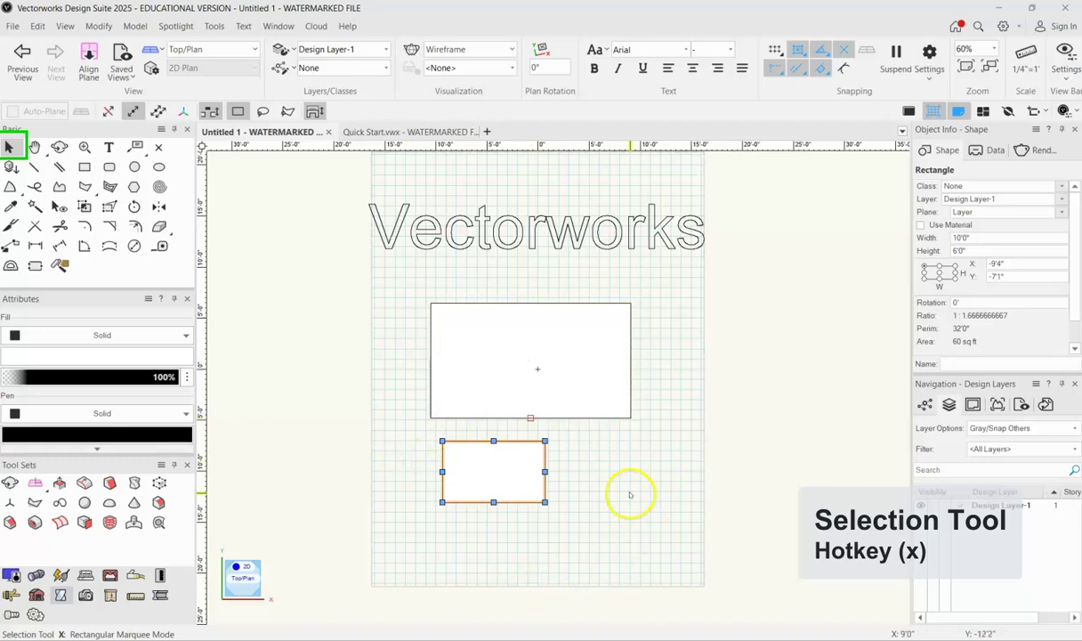
# Step: Shrink the large rectangle by pulling in its right side and top-left corner
pyautogui.click(568, 370)
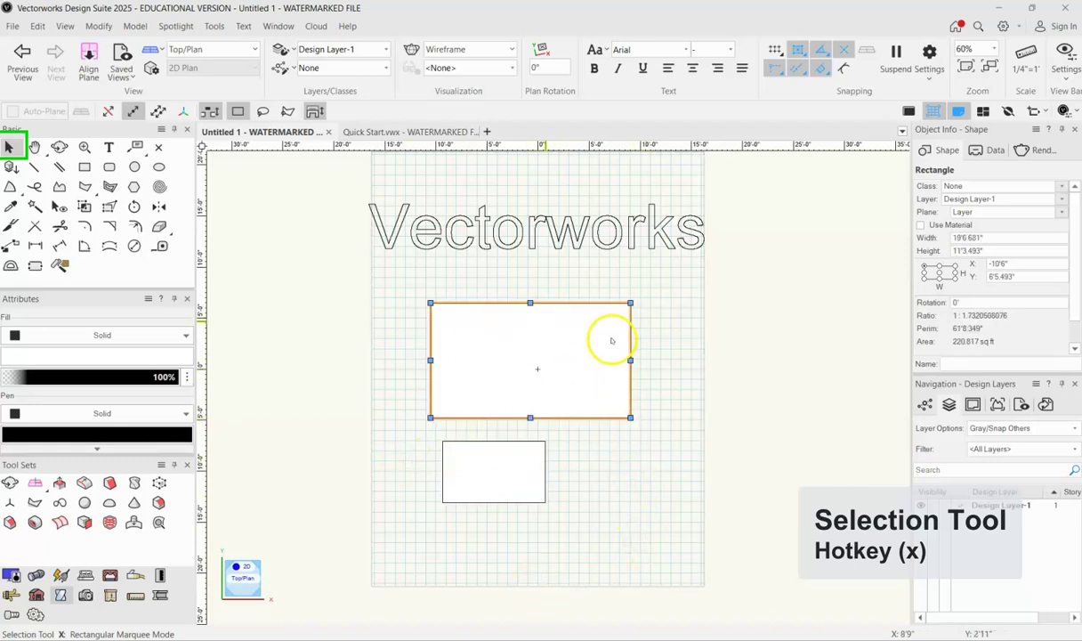
pyautogui.moveTo(630, 360); pyautogui.dragTo(586, 359)
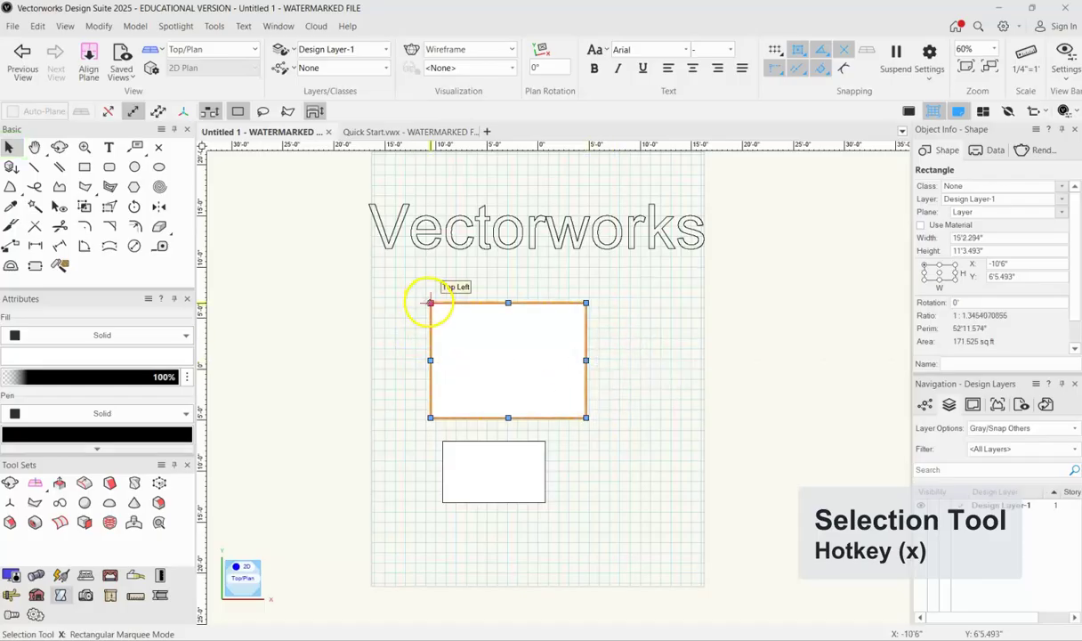
pyautogui.moveTo(430, 302); pyautogui.dragTo(465, 330)
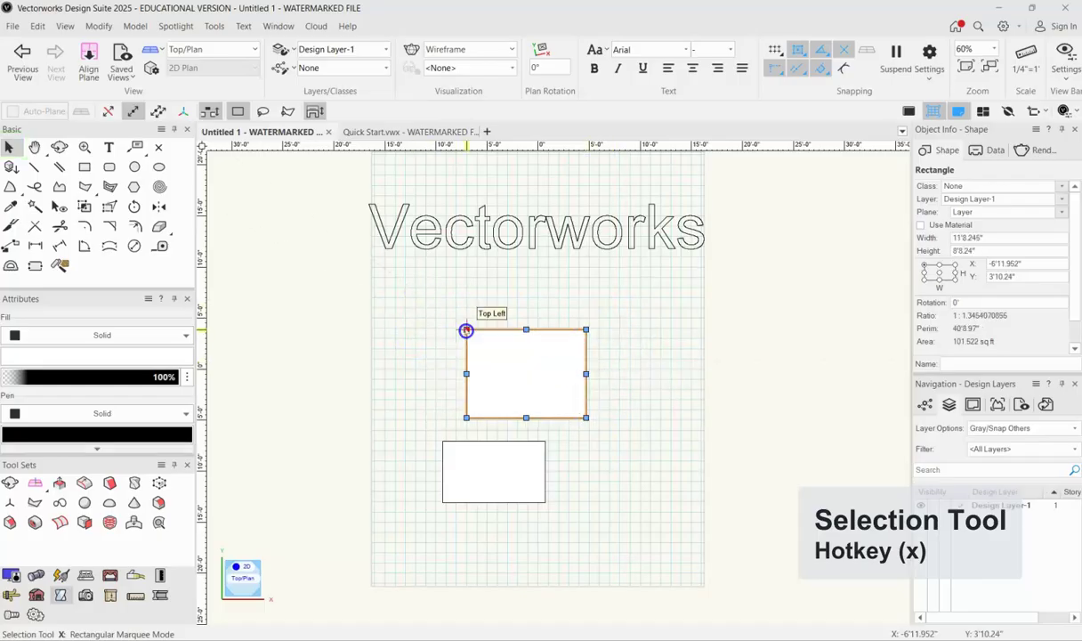
# Step: Move the large rectangle up-right and the 10' by 6' rectangle up-left
pyautogui.click(526, 373)
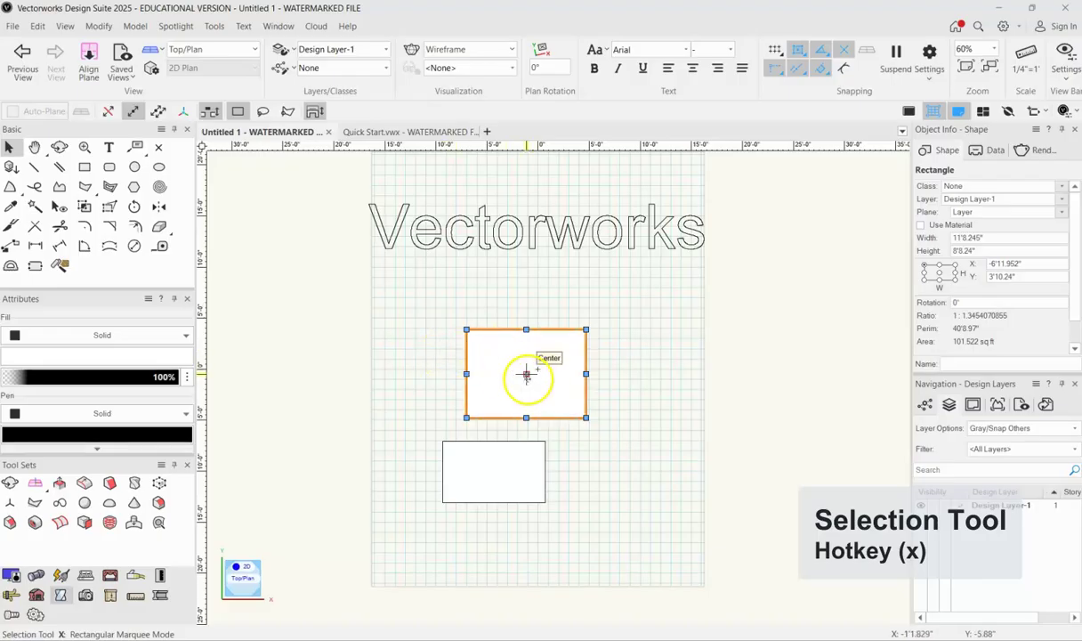
pyautogui.moveTo(526, 373); pyautogui.dragTo(622, 318)
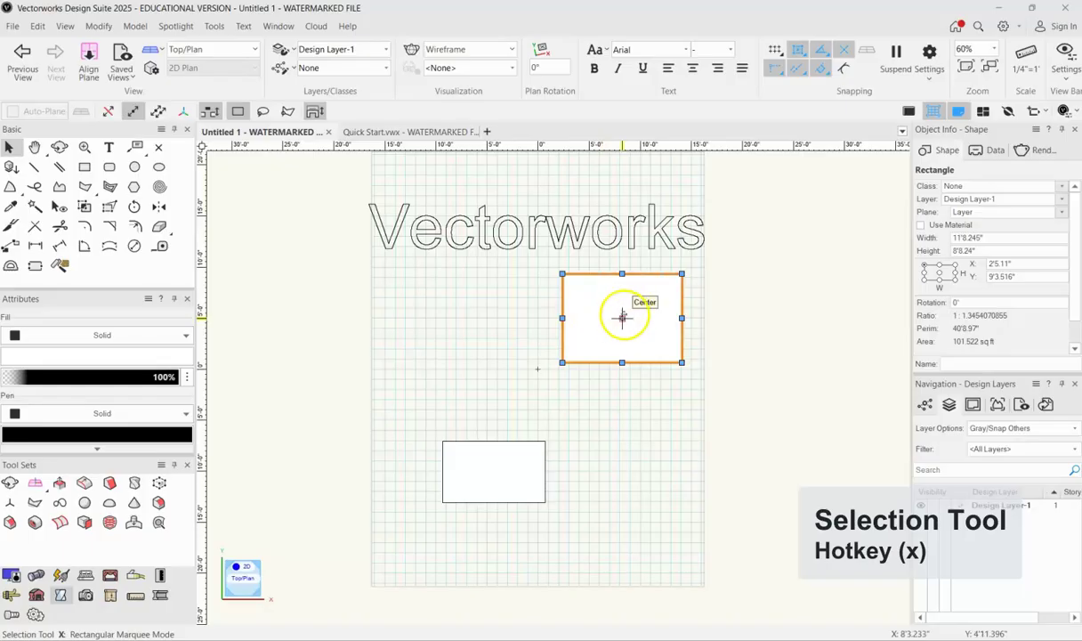
pyautogui.moveTo(512, 441); pyautogui.dragTo(470, 367)
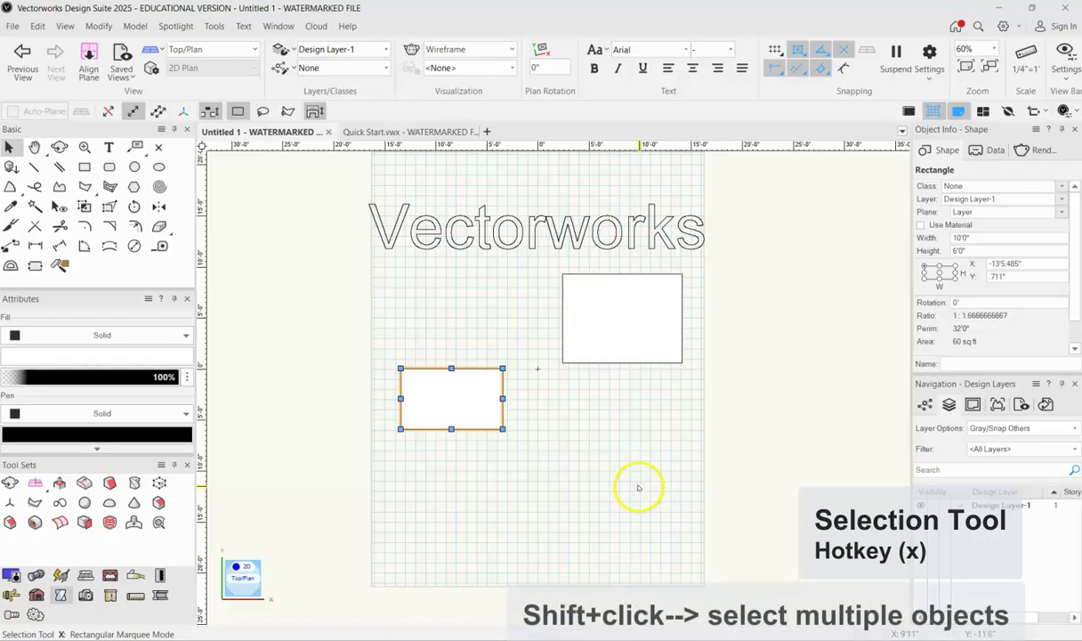
pyautogui.keyDown('shift'); pyautogui.click(588, 320); pyautogui.keyUp('shift')
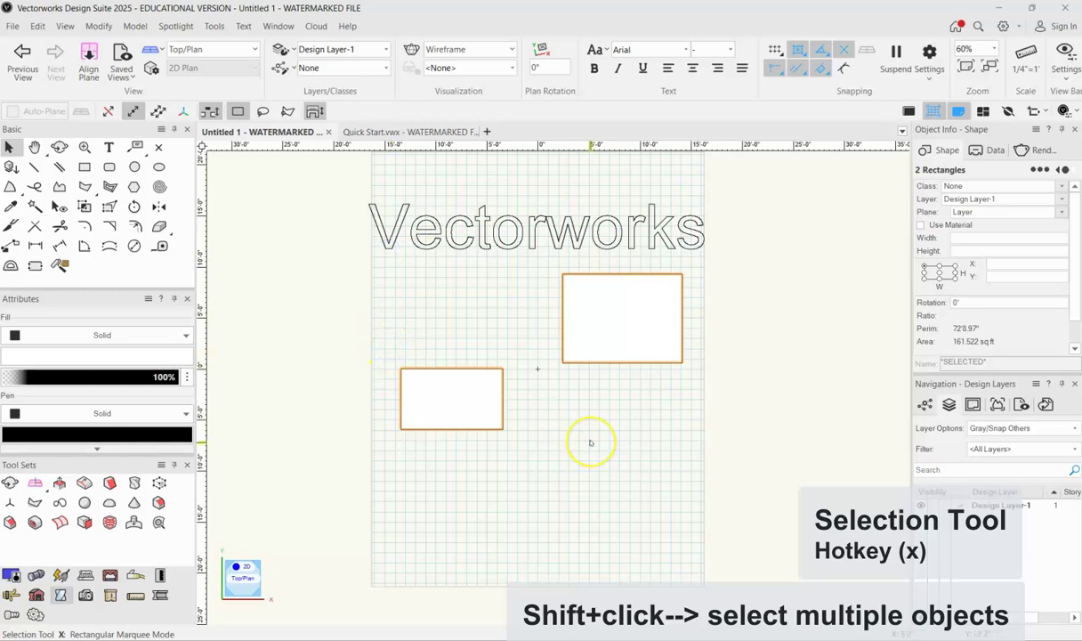
# Step: Change the small rectangle's Width from 10' to 6' in Object Info, making a 6' square
pyautogui.click(647, 408)
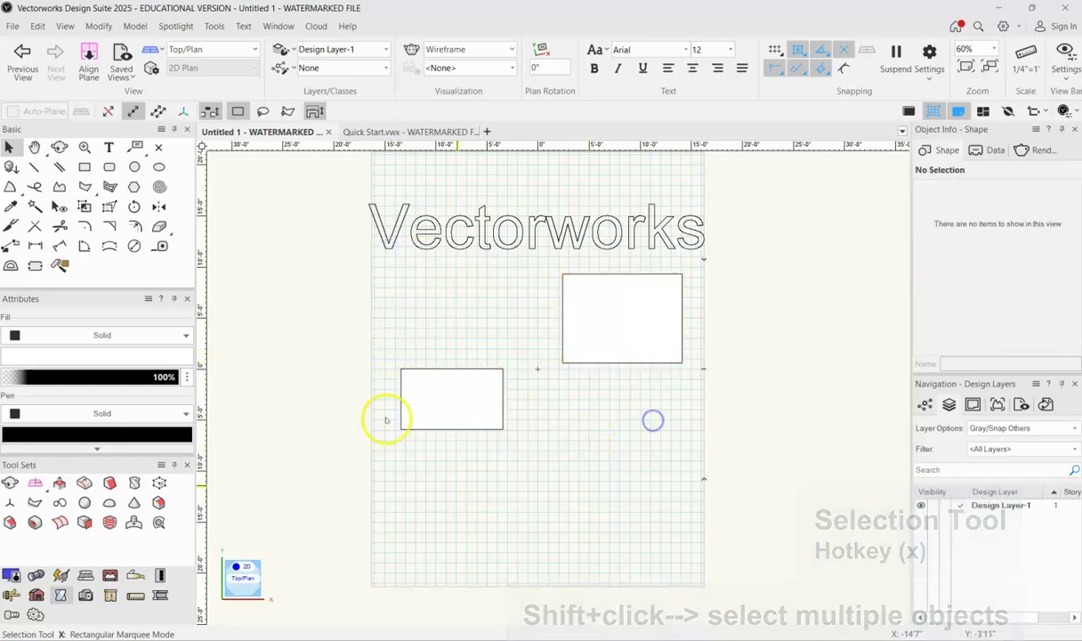
pyautogui.click(609, 307)
pyautogui.click(491, 409)
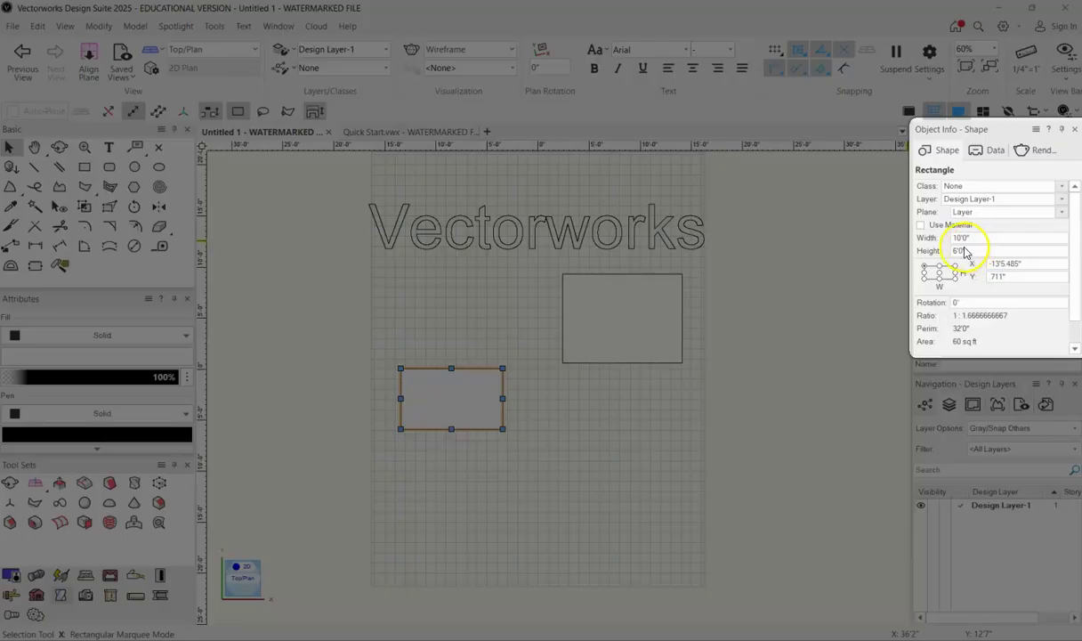
pyautogui.scroll(-1, 963, 250)
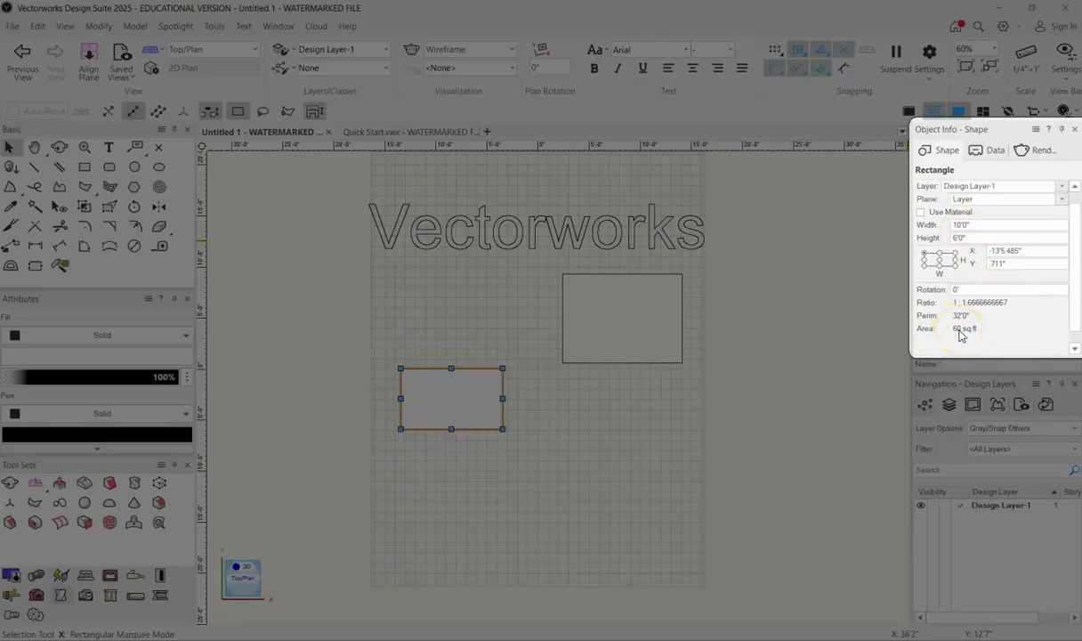
pyautogui.scroll(1, 961, 335)
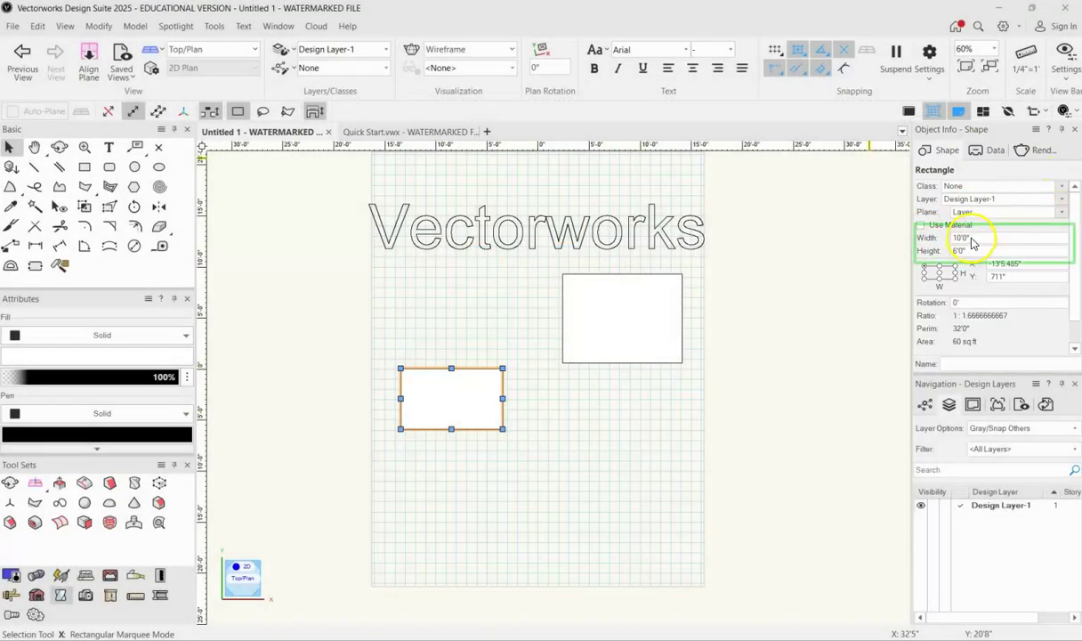
pyautogui.moveTo(966, 237); pyautogui.dragTo(920, 234)
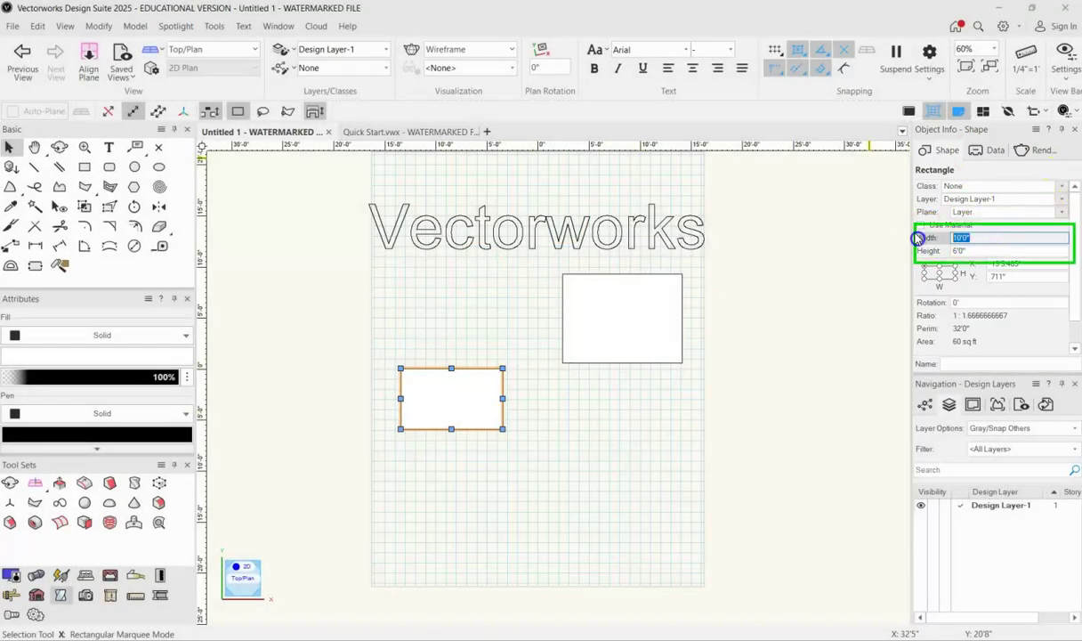
pyautogui.write("6'")
pyautogui.press('Return')
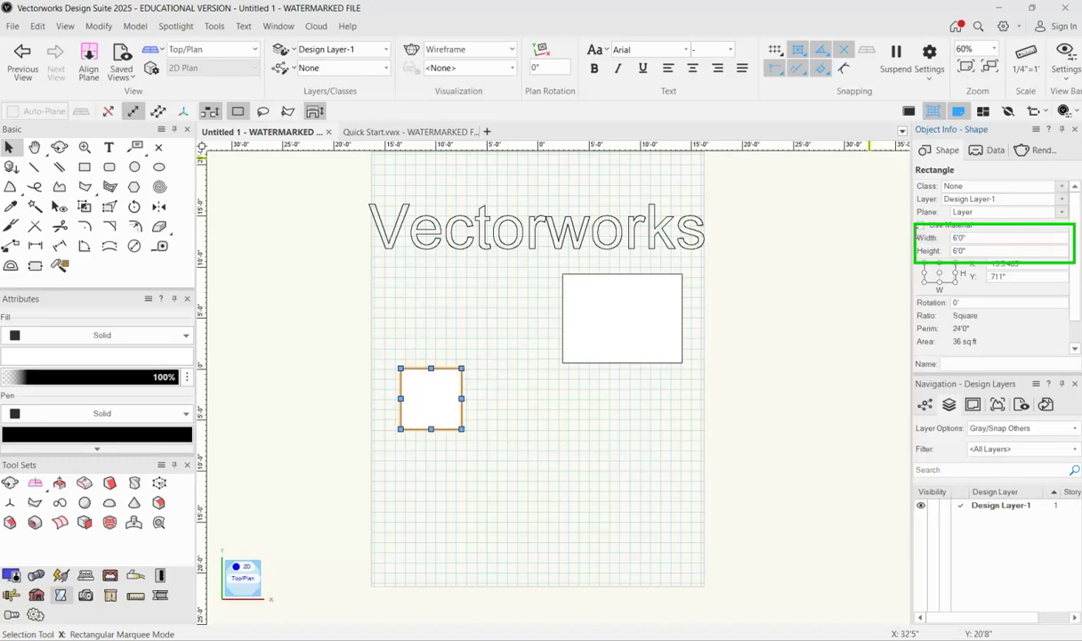
pyautogui.click(976, 238)
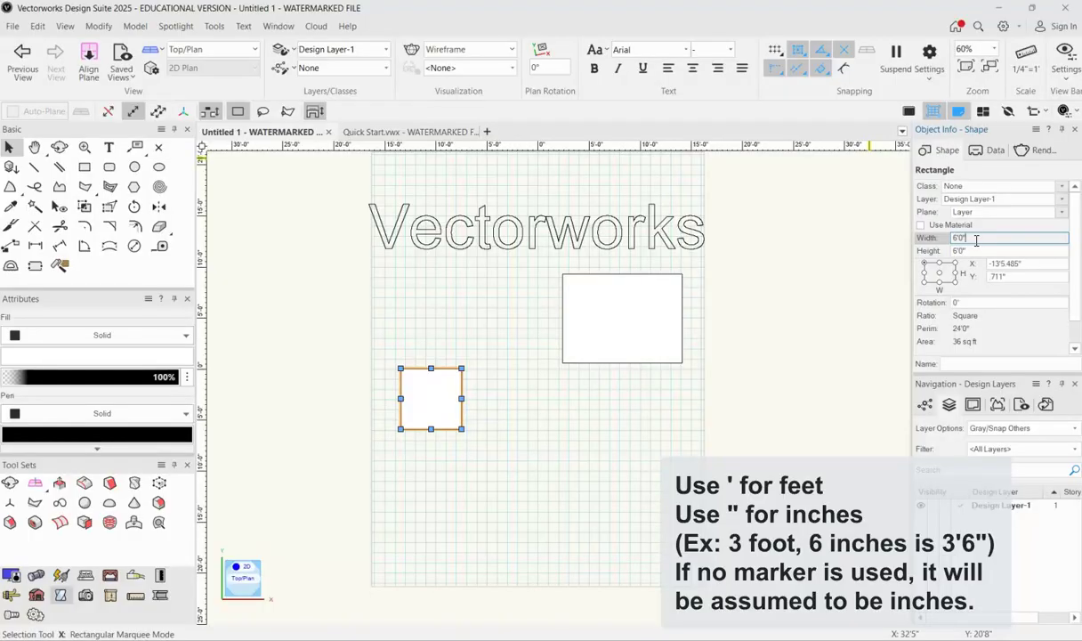
pyautogui.click(973, 234)
pyautogui.click(972, 237)
pyautogui.moveTo(972, 238); pyautogui.dragTo(949, 239)
# Step: Draw a long horizontal line across the drawing below the square
pyautogui.click(681, 419)
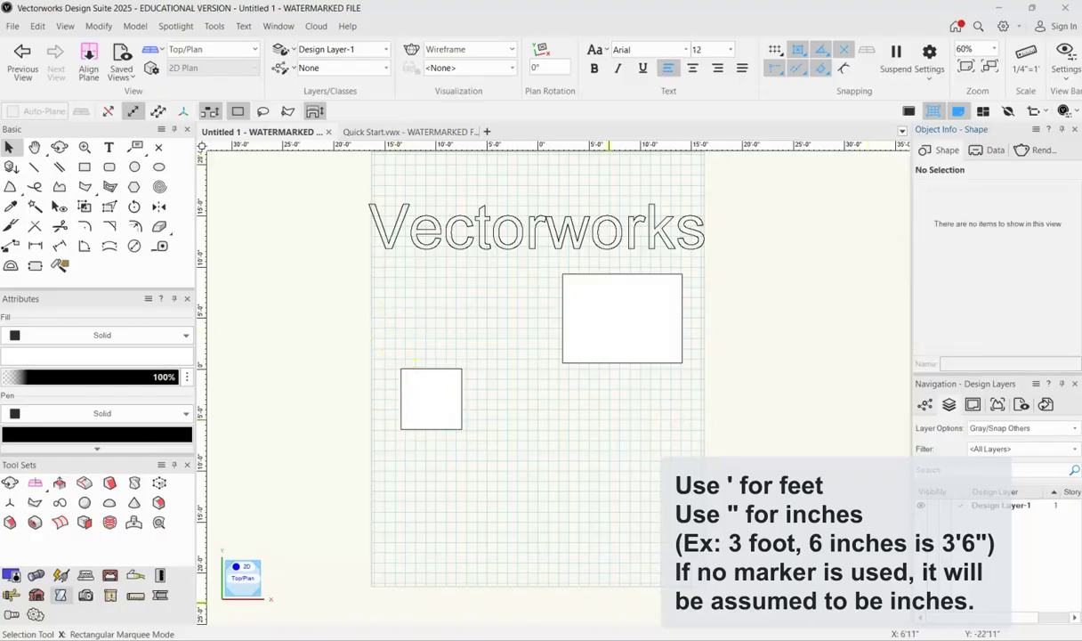
pyautogui.click(35, 163)
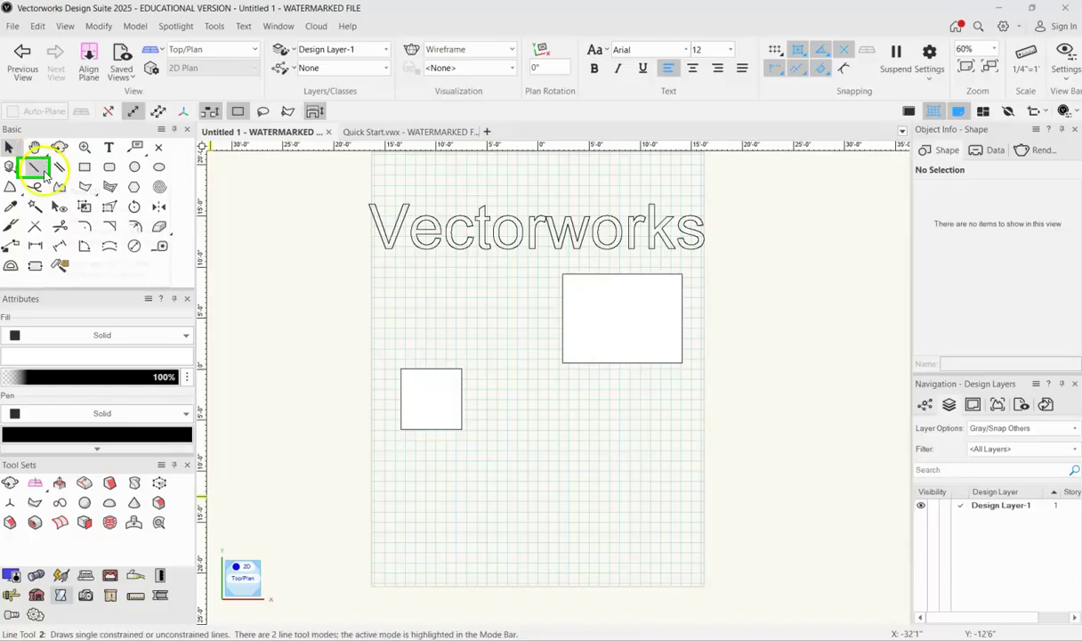
pyautogui.click(435, 446)
pyautogui.moveTo(419, 475)
pyautogui.mouseDown()
pyautogui.moveTo(555, 467)
pyautogui.moveTo(647, 481)
pyautogui.moveTo(794, 476)
pyautogui.mouseUp()
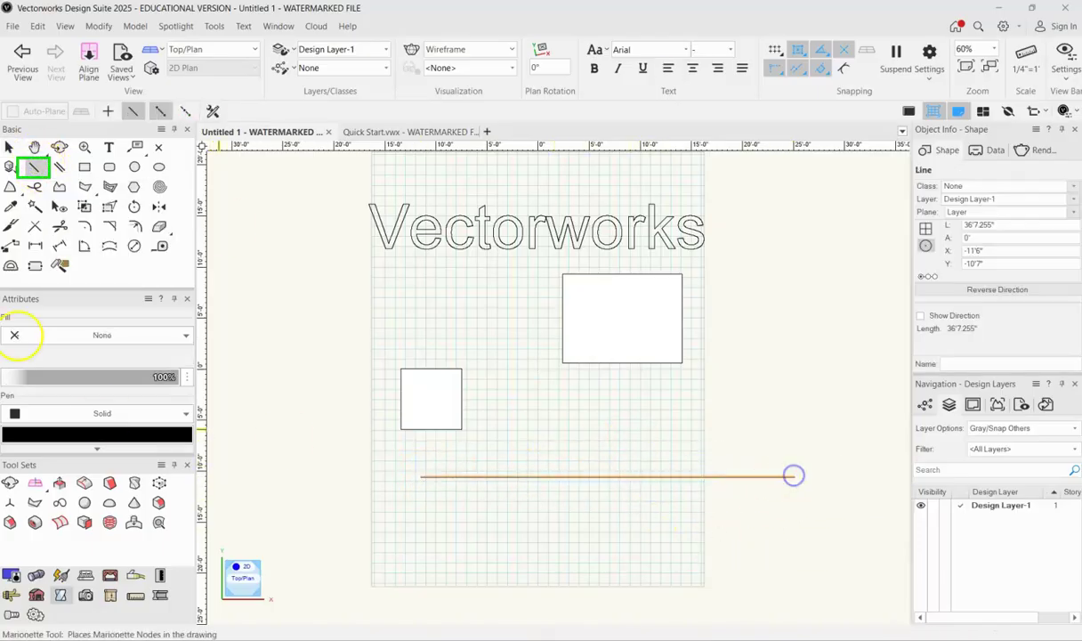
# Step: Draw a circle of radius 3'2.549" between the square and the line
pyautogui.click(135, 166)
pyautogui.click(517, 433)
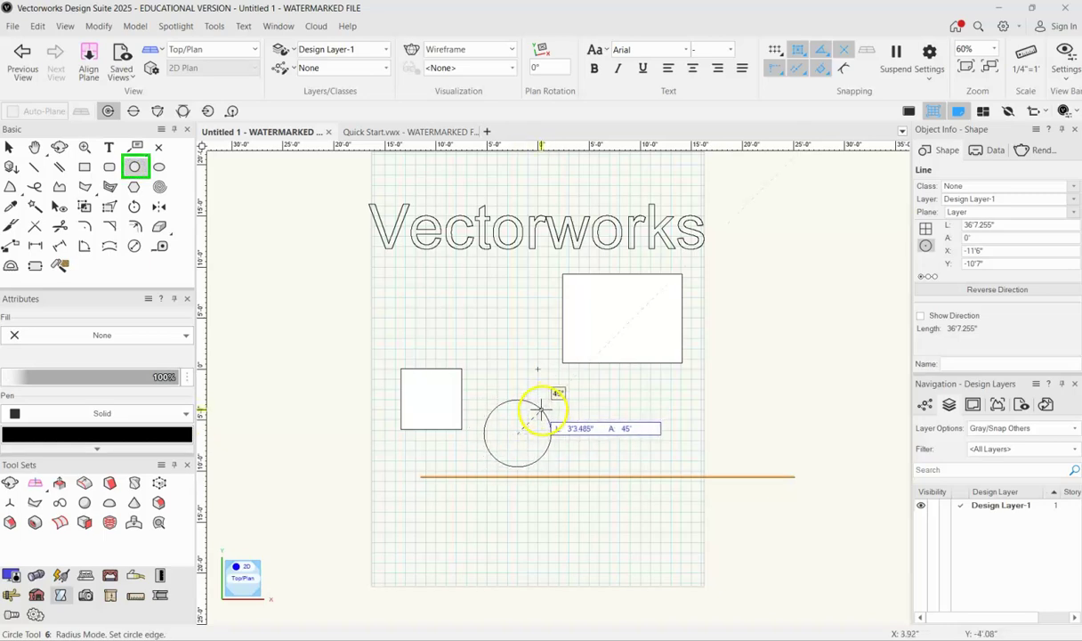
pyautogui.click(541, 410)
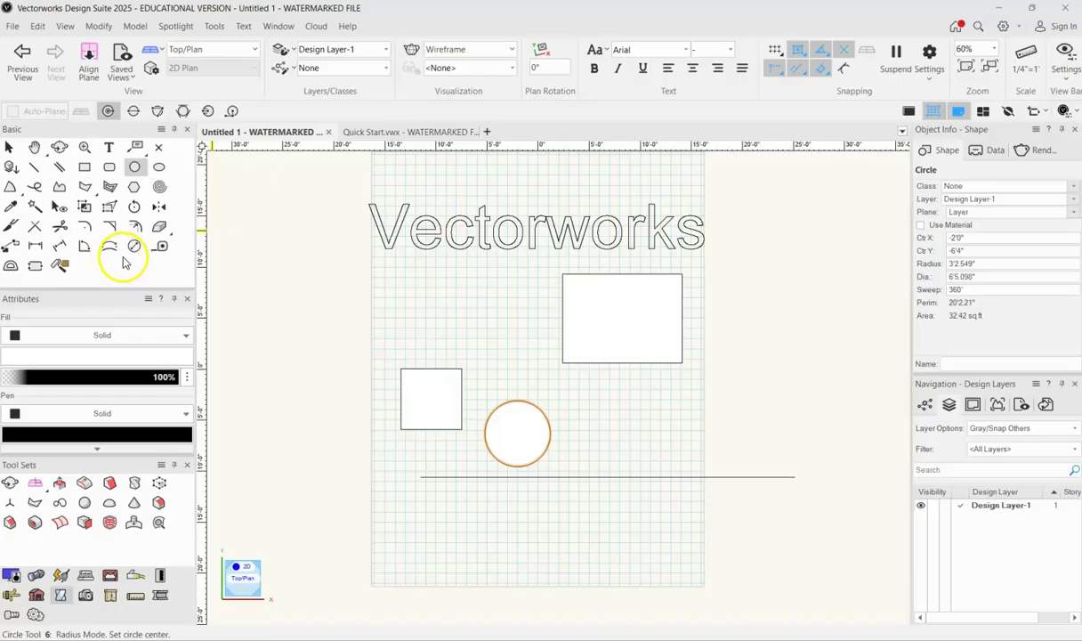
# Step: Select the 6' square and start rotating it about its own centre
pyautogui.click(133, 208)
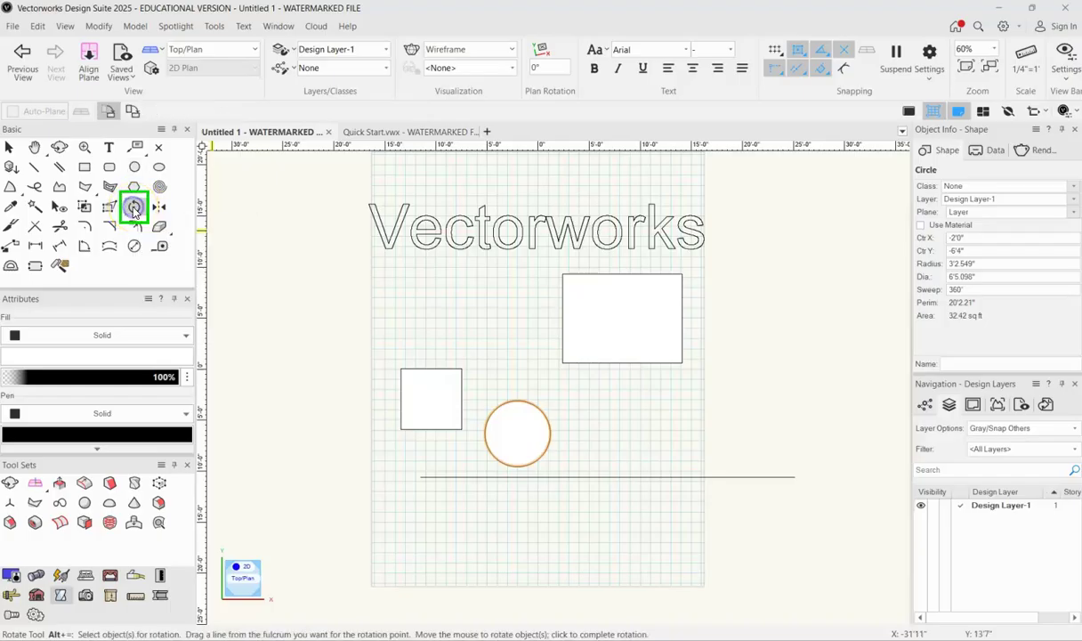
pyautogui.click(326, 329)
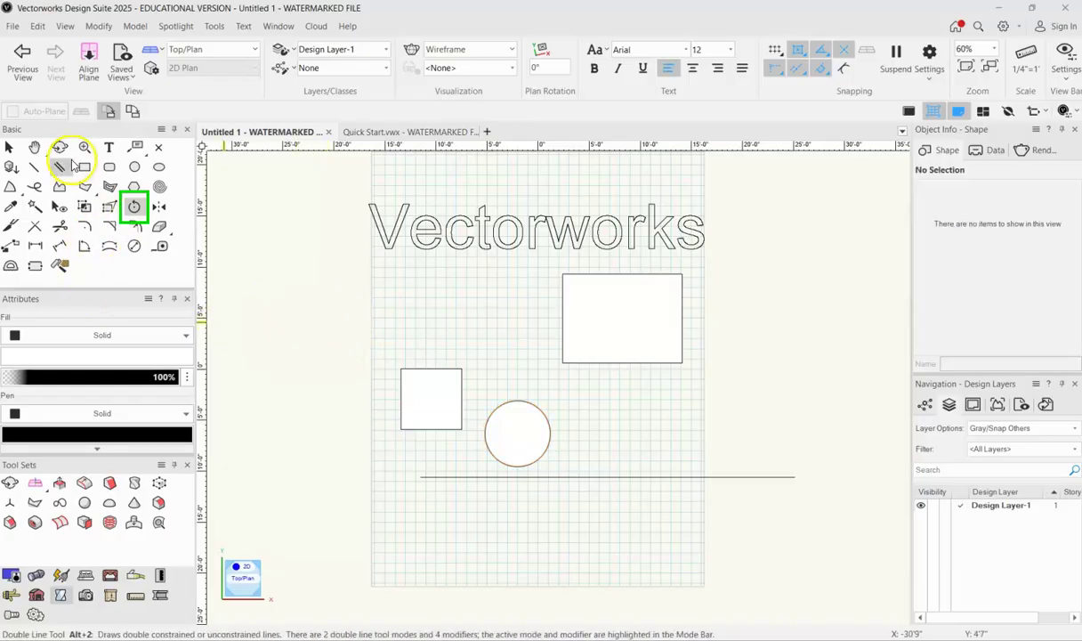
pyautogui.click(9, 147)
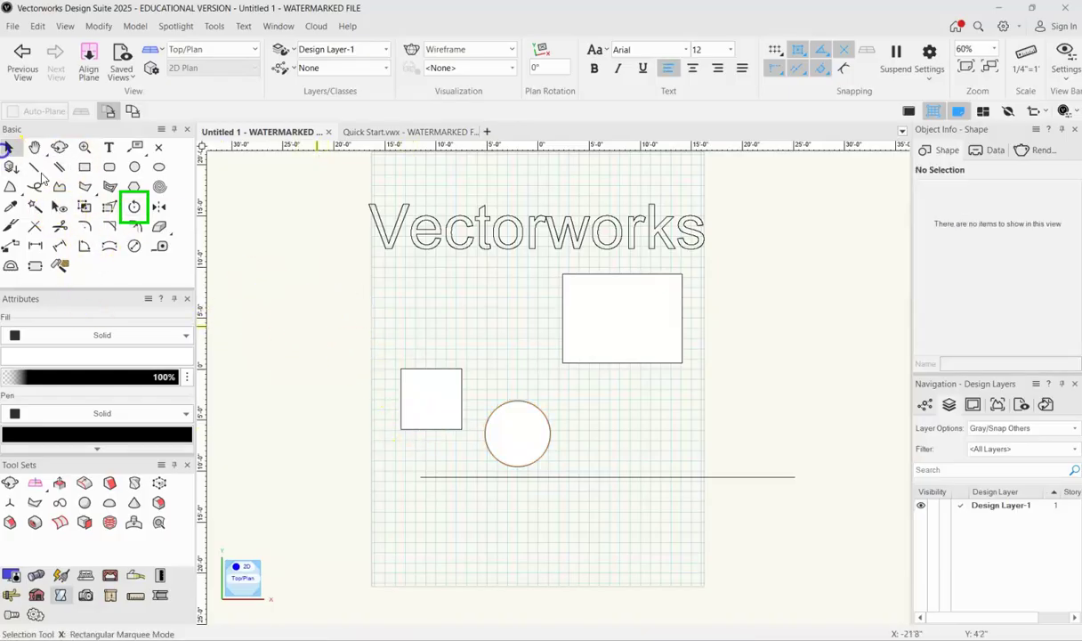
pyautogui.click(449, 400)
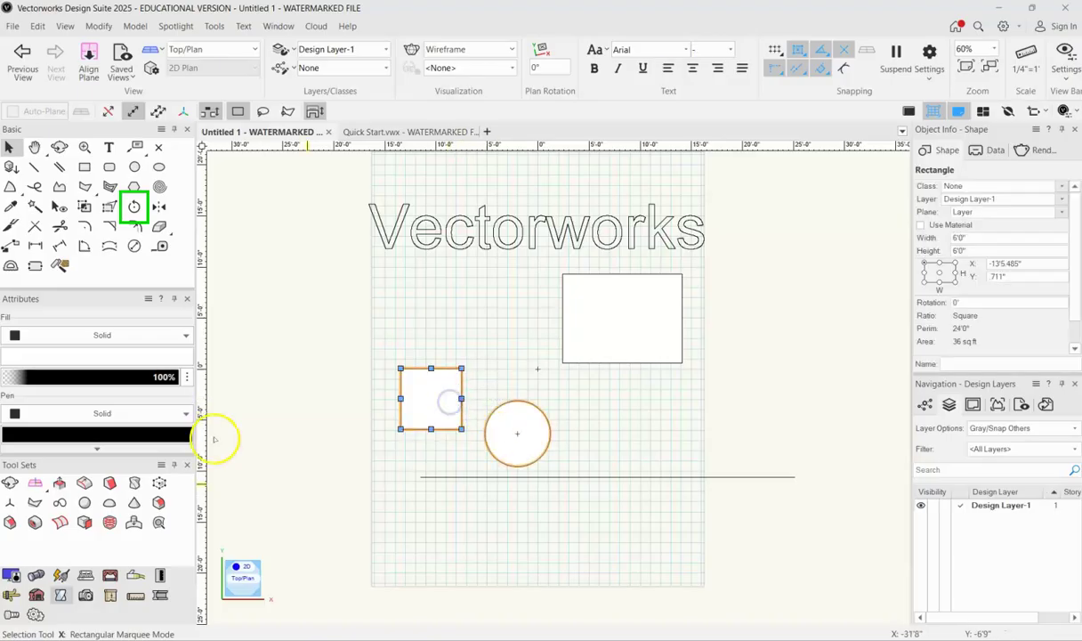
pyautogui.click(134, 207)
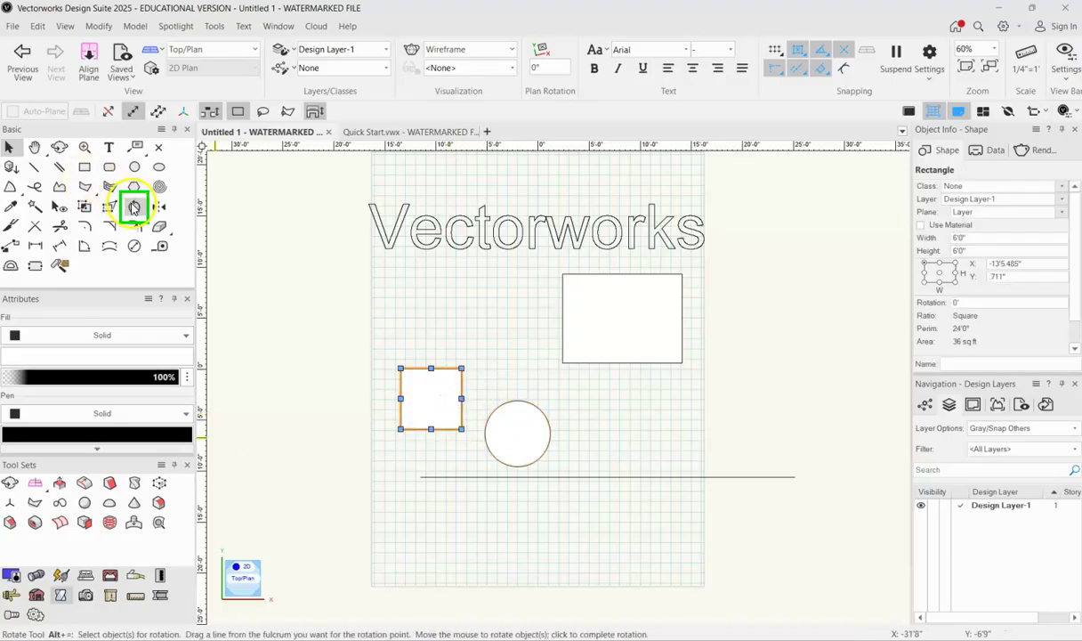
pyautogui.click(431, 399)
pyautogui.click(288, 399)
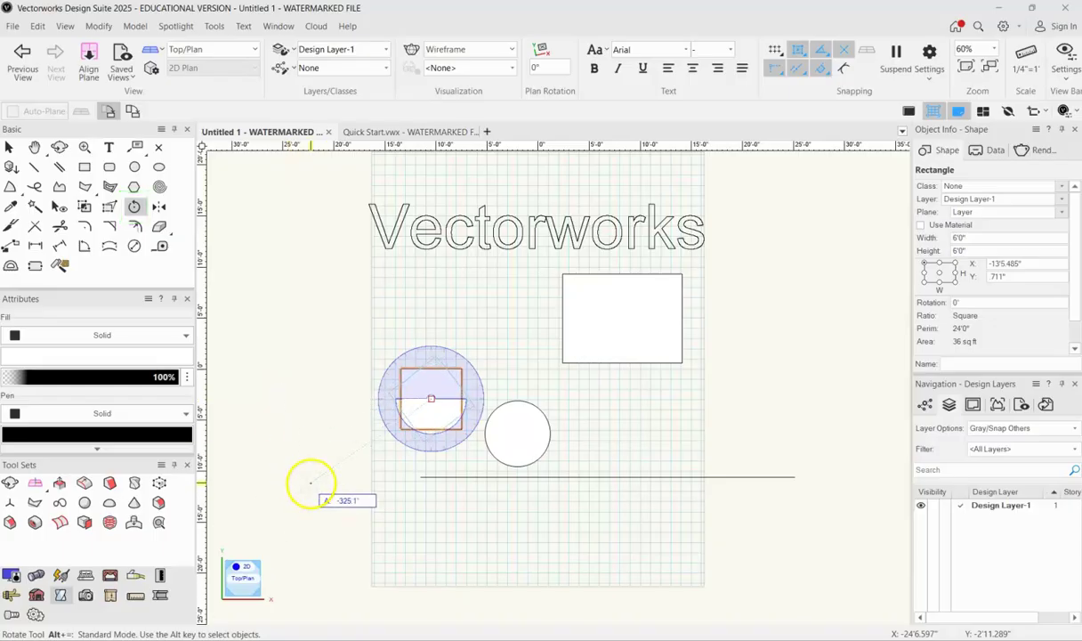
# Step: Rotate the square 34.9° and create two mirrored copies of it to the left
pyautogui.click(311, 482)
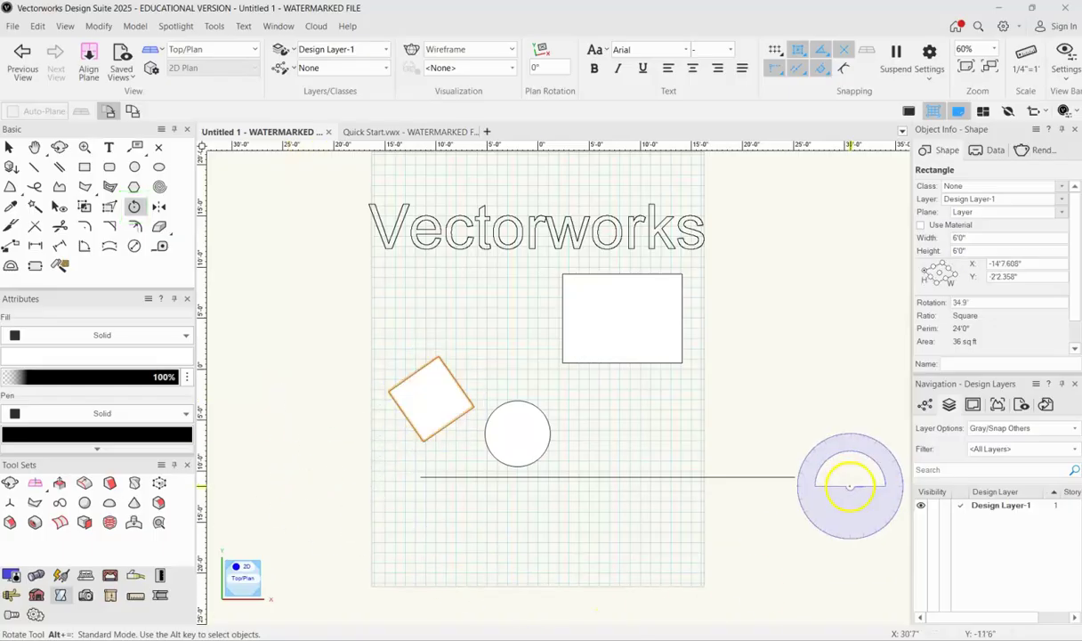
pyautogui.click(159, 206)
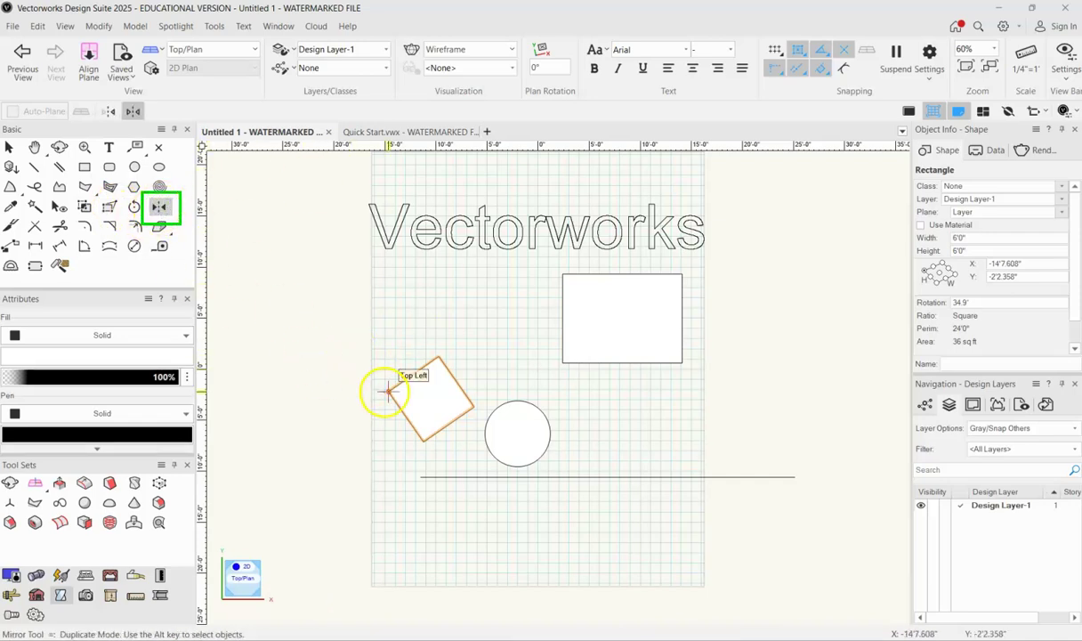
pyautogui.click(387, 389)
pyautogui.click(386, 445)
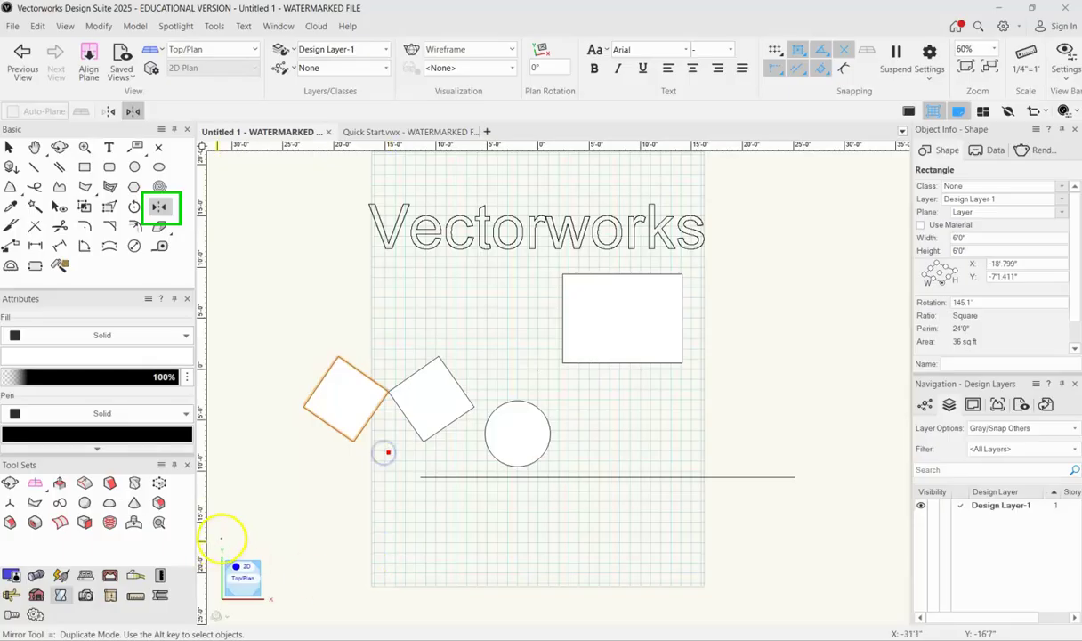
pyautogui.click(324, 310)
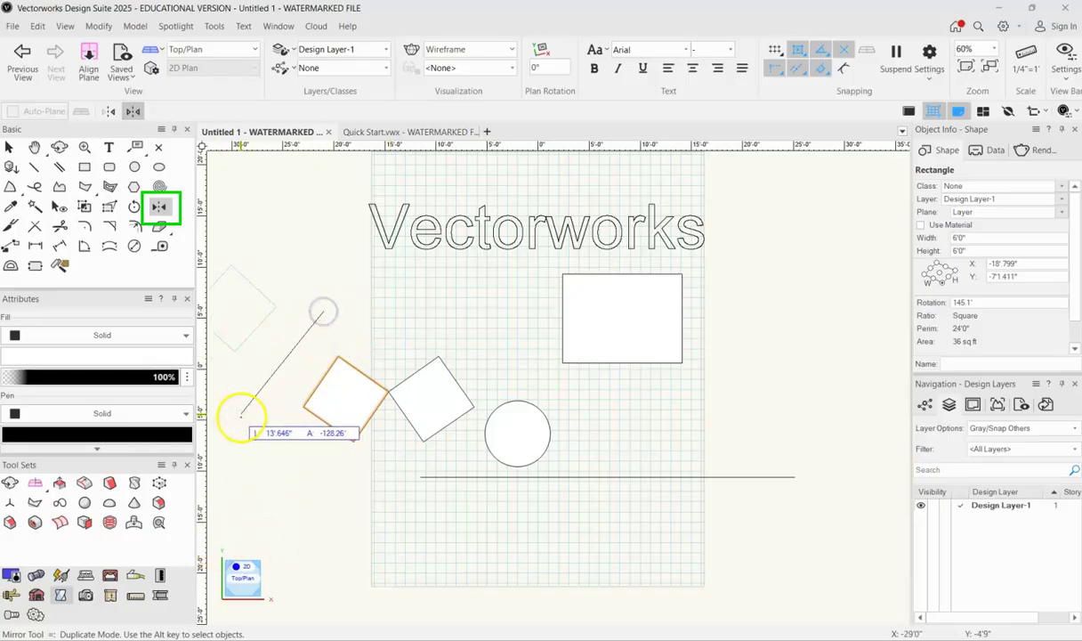
pyautogui.click(249, 438)
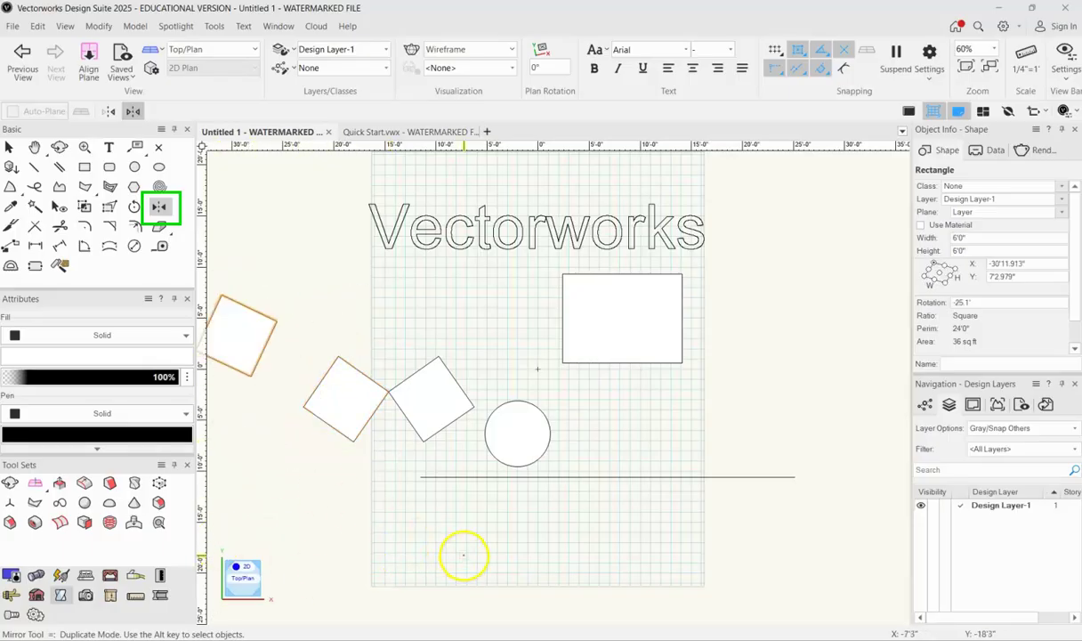
# Step: Delete the three tilted squares and the horizontal line
pyautogui.click(9, 147)
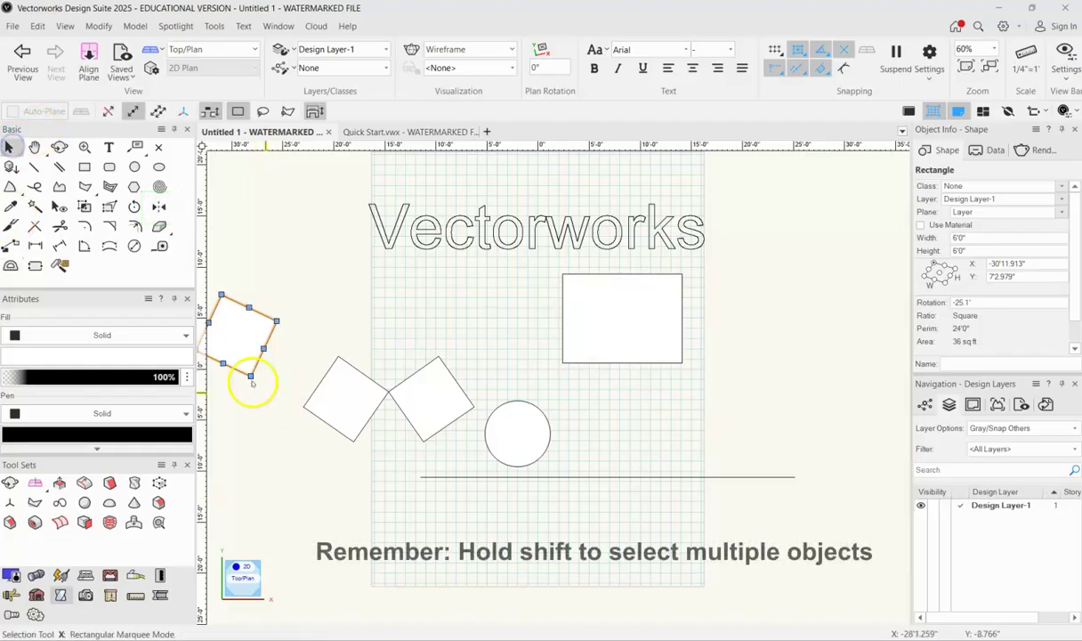
pyautogui.keyDown('shift'); pyautogui.click(358, 417); pyautogui.keyUp('shift')
pyautogui.keyDown('shift'); pyautogui.click(429, 407); pyautogui.keyUp('shift')
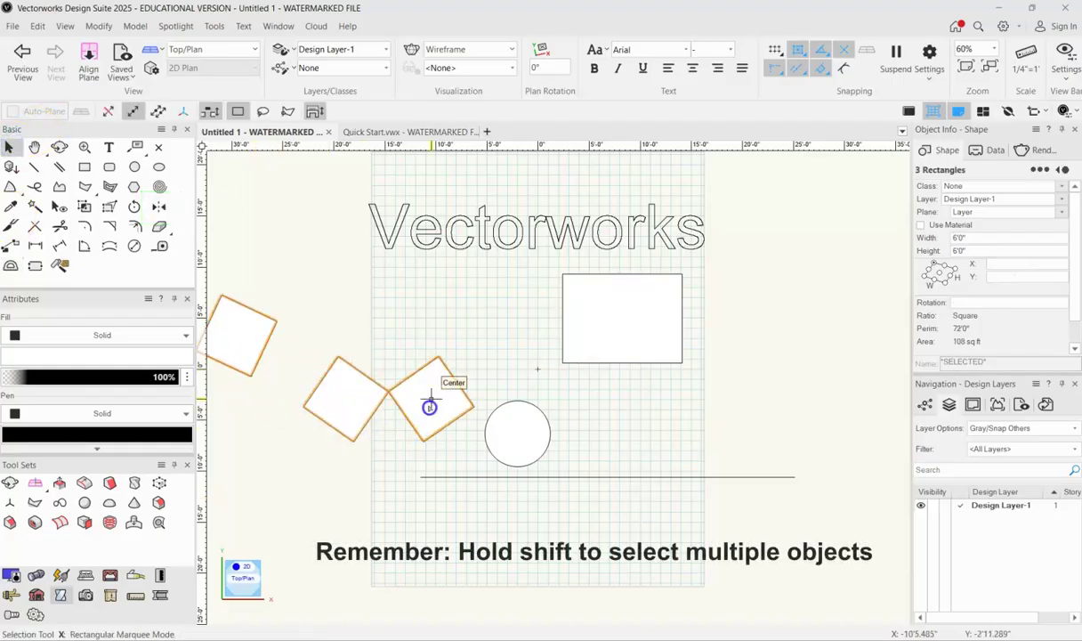
pyautogui.press('Delete')
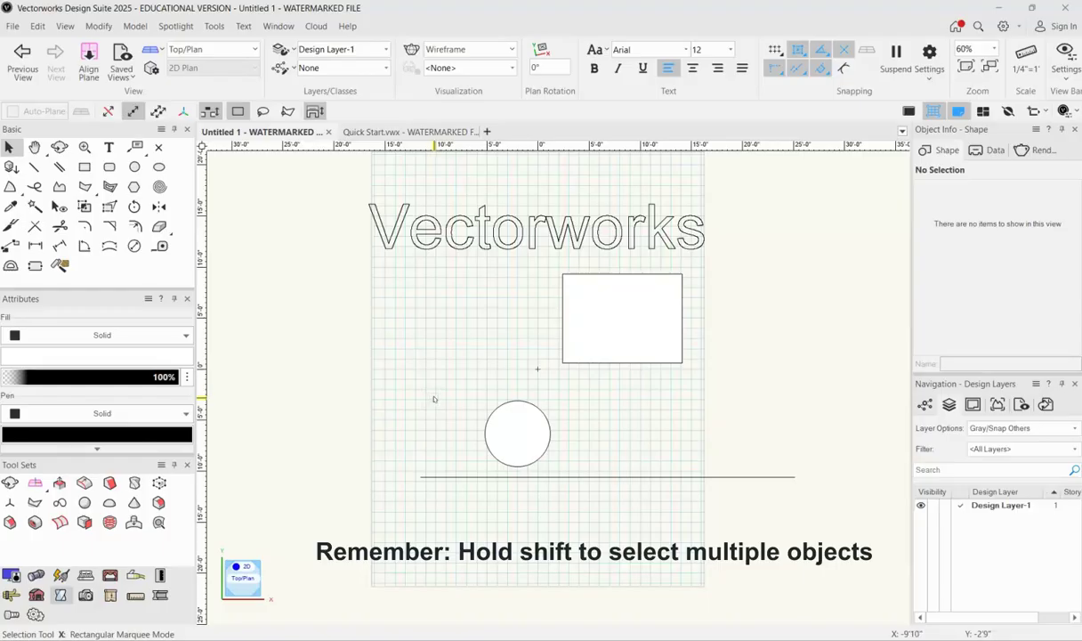
pyautogui.click(477, 477)
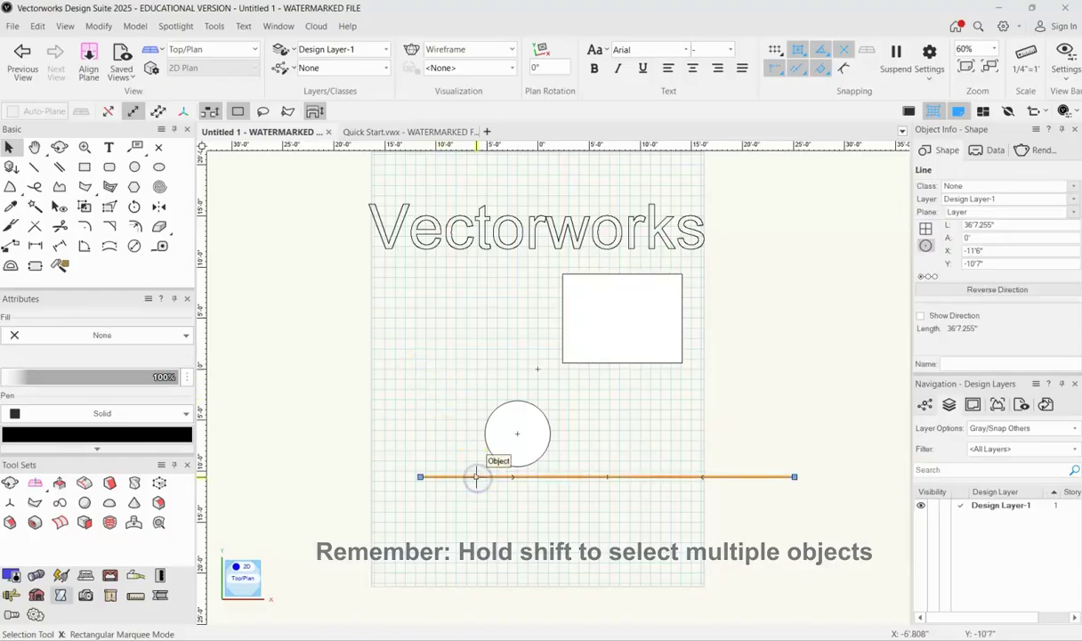
pyautogui.press('Delete')
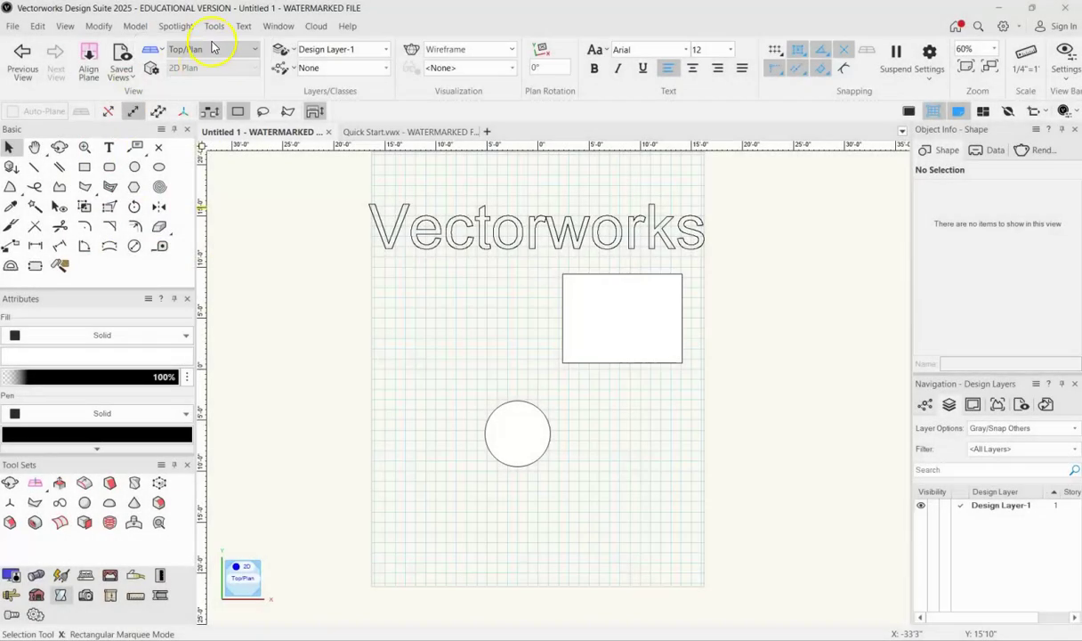
# Step: Switch to the Right Rear Isometric view to see the extruded lettering shaded
pyautogui.click(212, 51)
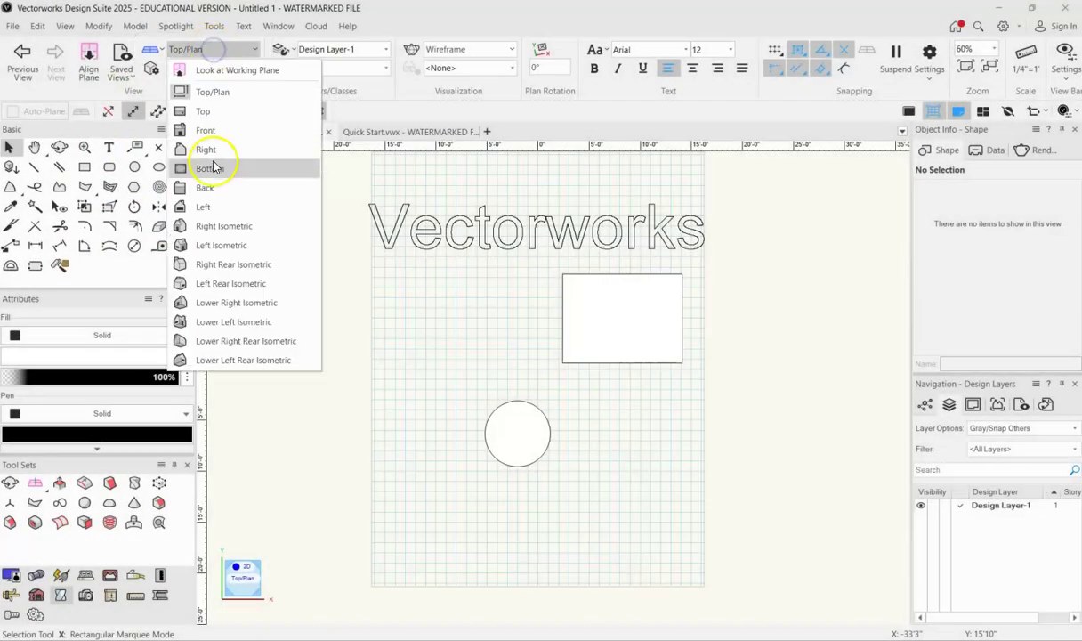
pyautogui.click(233, 264)
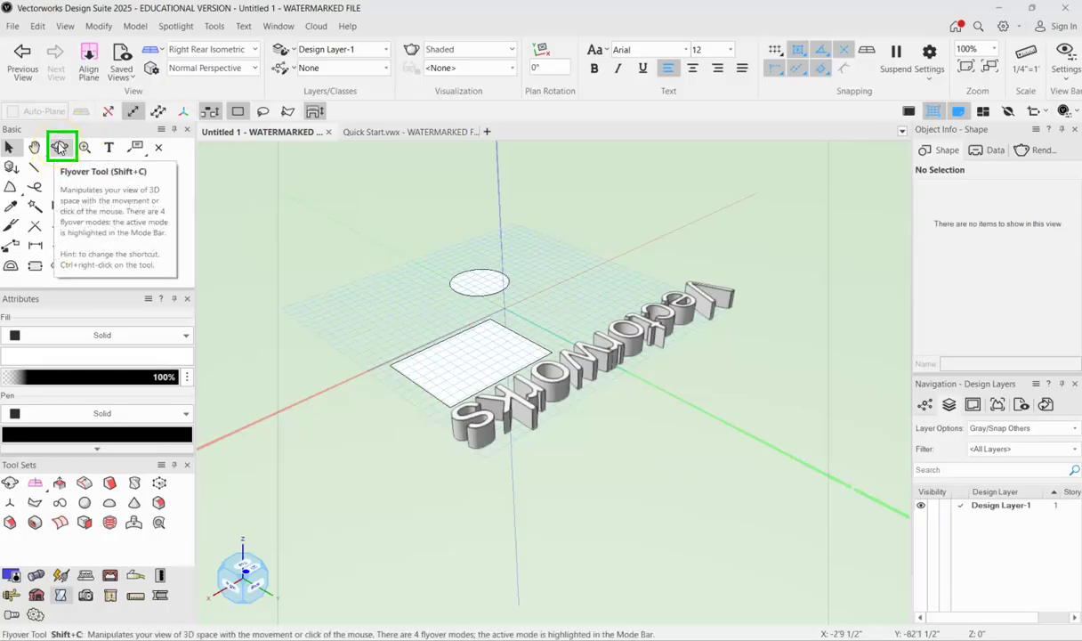
# Step: Orbit the 3D view with Flyover until the lettering faces the front
pyautogui.click(60, 148)
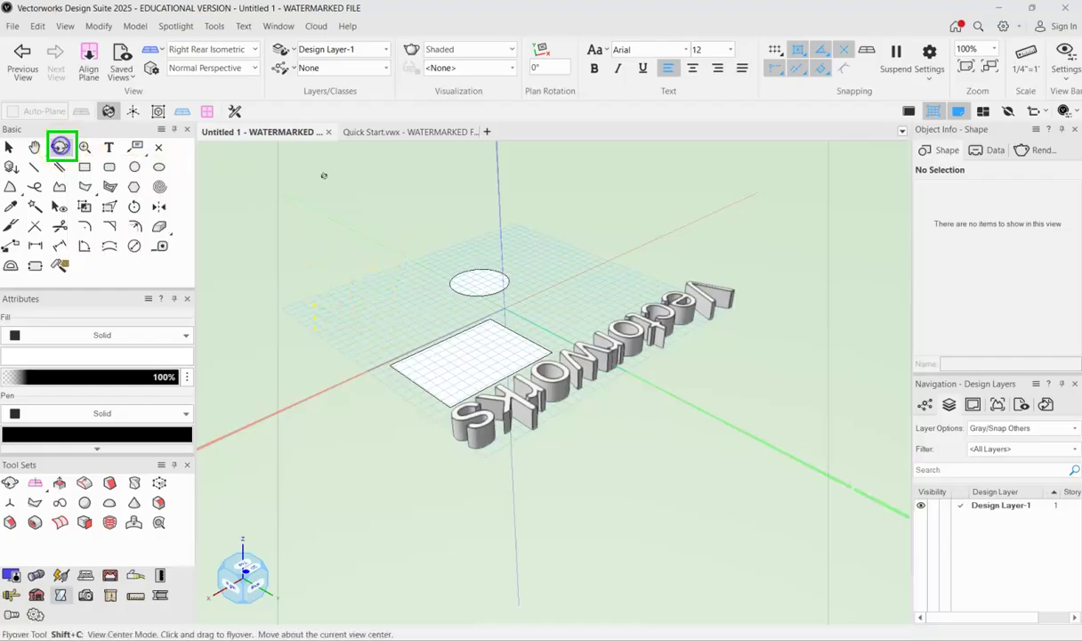
pyautogui.moveTo(392, 279); pyautogui.dragTo(808, 303)
pyautogui.moveTo(308, 325); pyautogui.dragTo(401, 355)
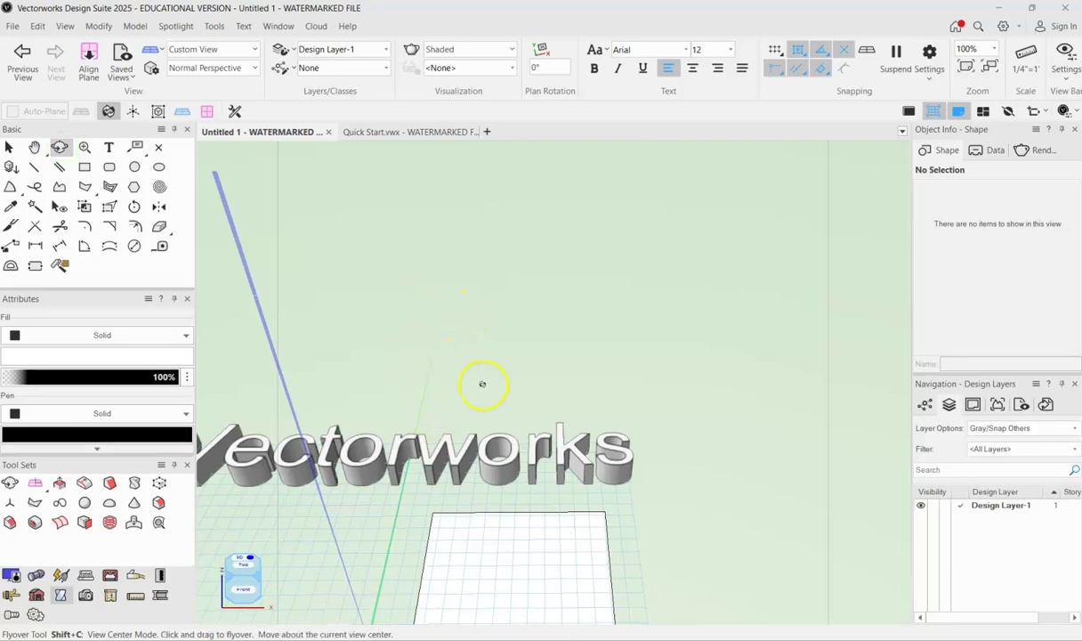
pyautogui.moveTo(483, 383); pyautogui.dragTo(508, 398)
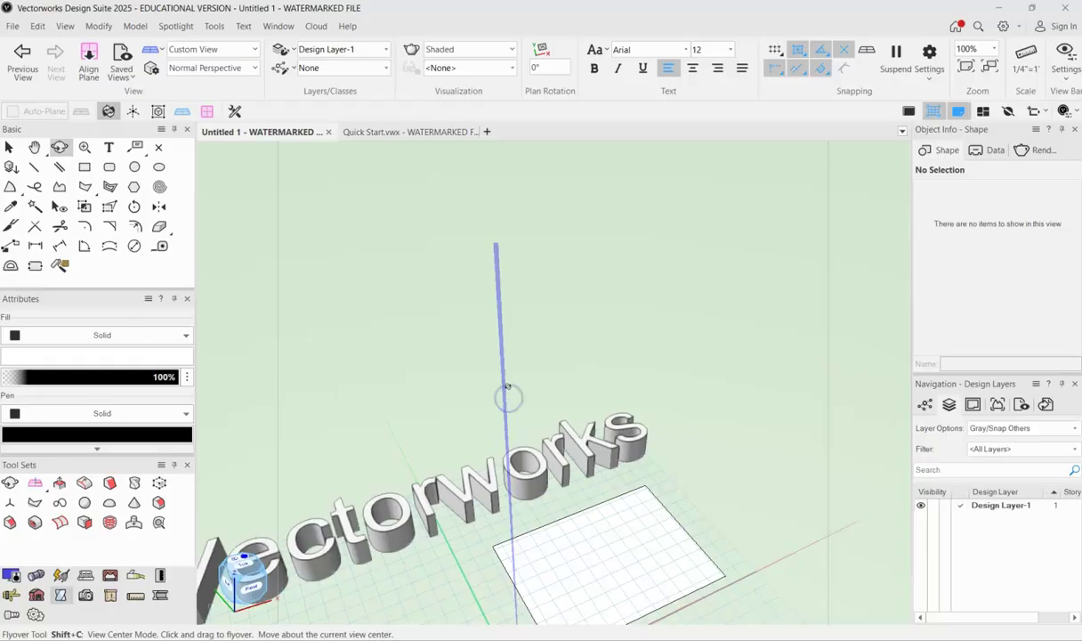
pyautogui.moveTo(517, 298); pyautogui.dragTo(659, 292)
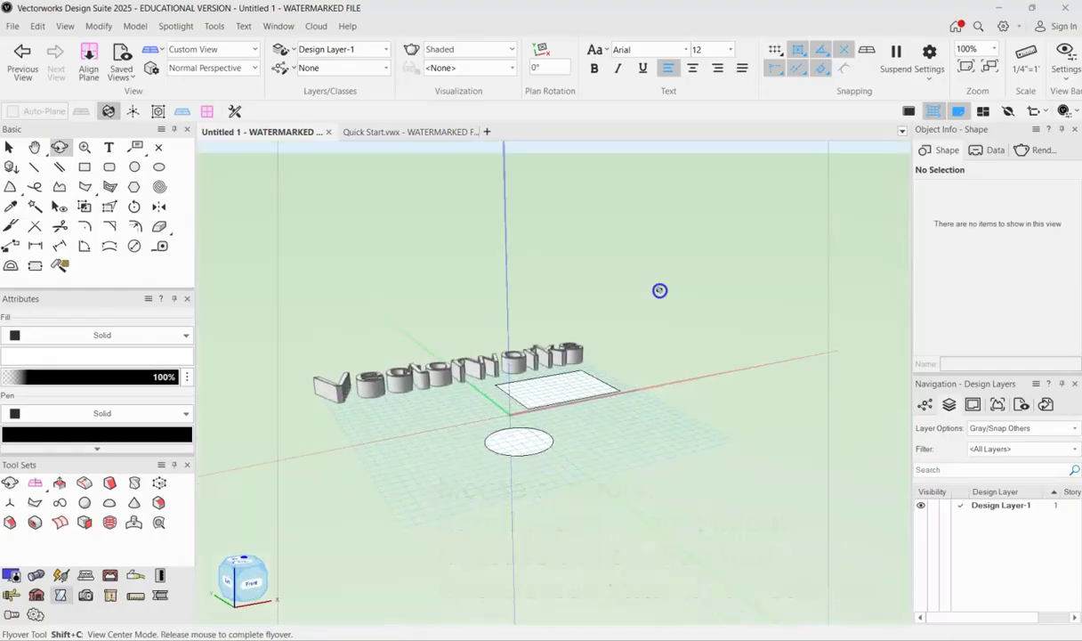
# Step: Extrude the circle 8' tall into a cylinder with Model > Extrude
pyautogui.click(11, 148)
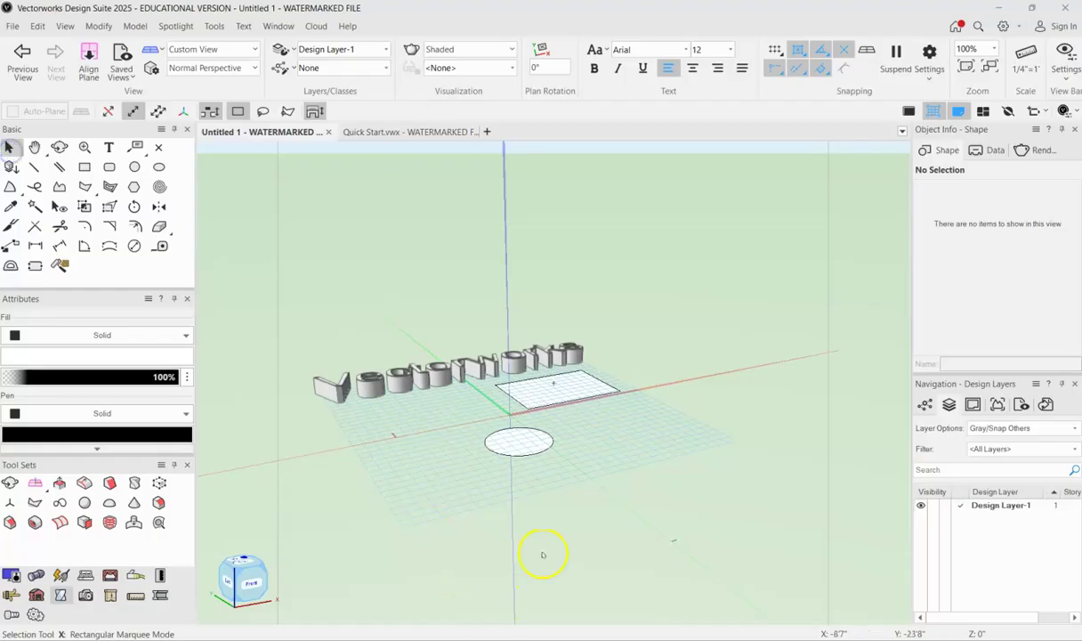
pyautogui.click(513, 440)
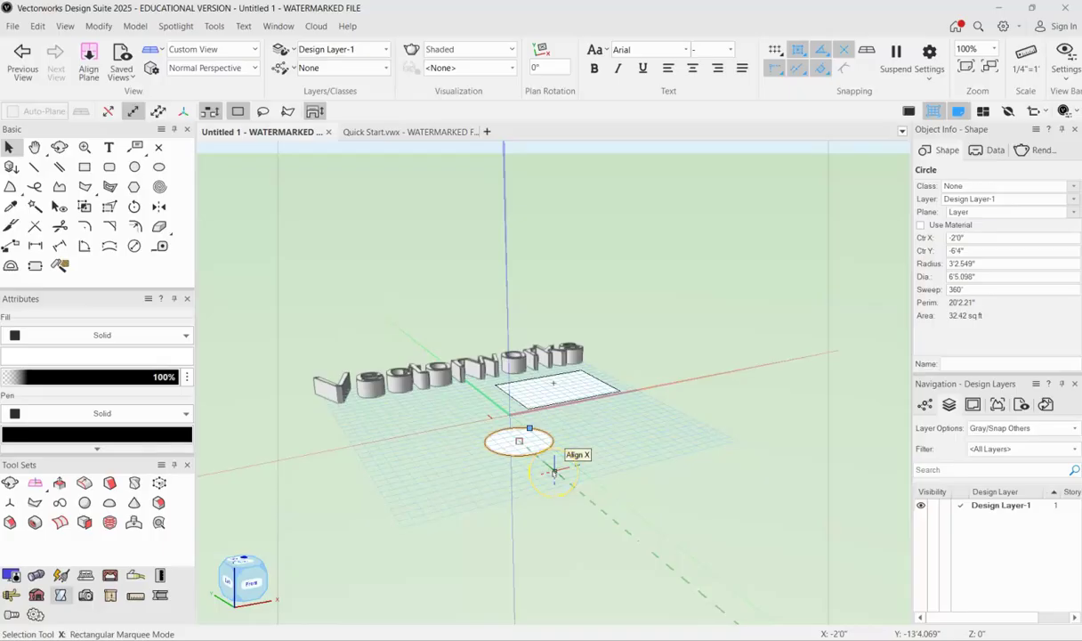
pyautogui.click(518, 440)
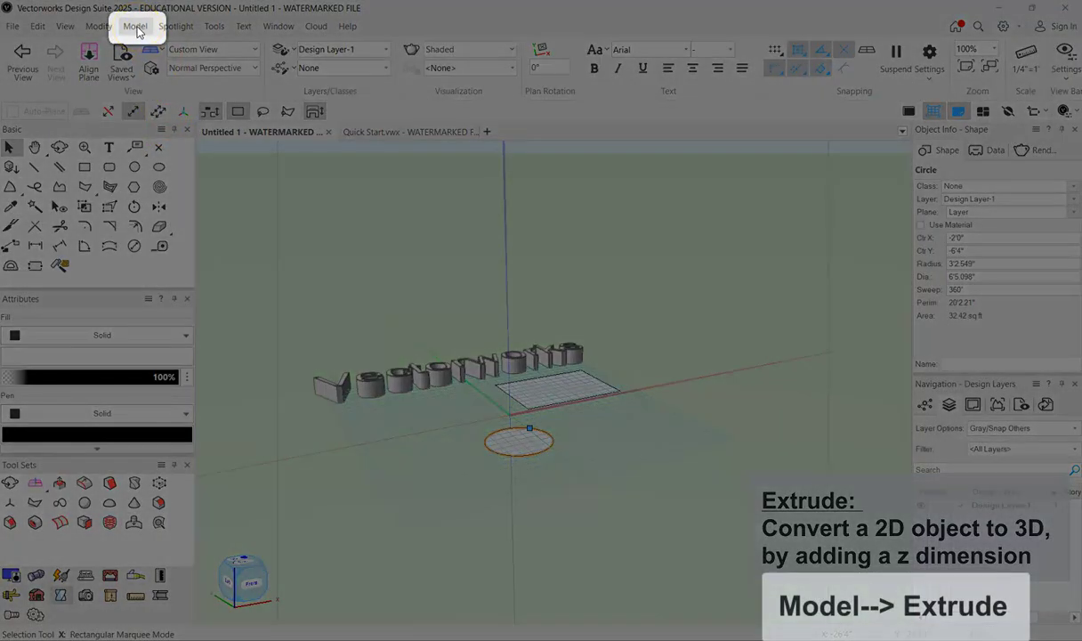
pyautogui.click(136, 26)
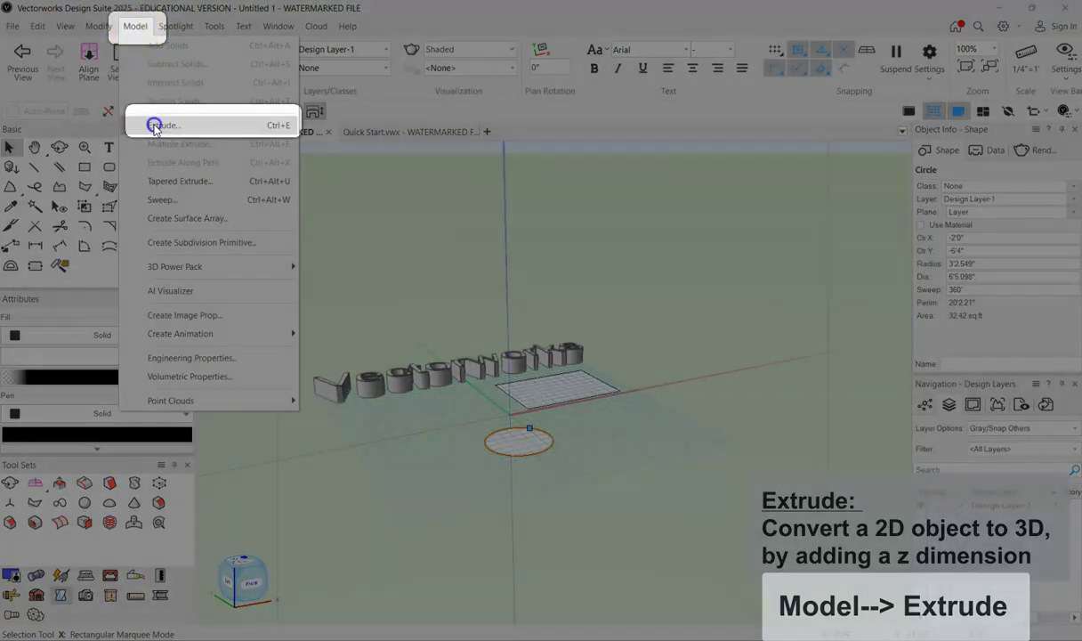
pyautogui.click(156, 125)
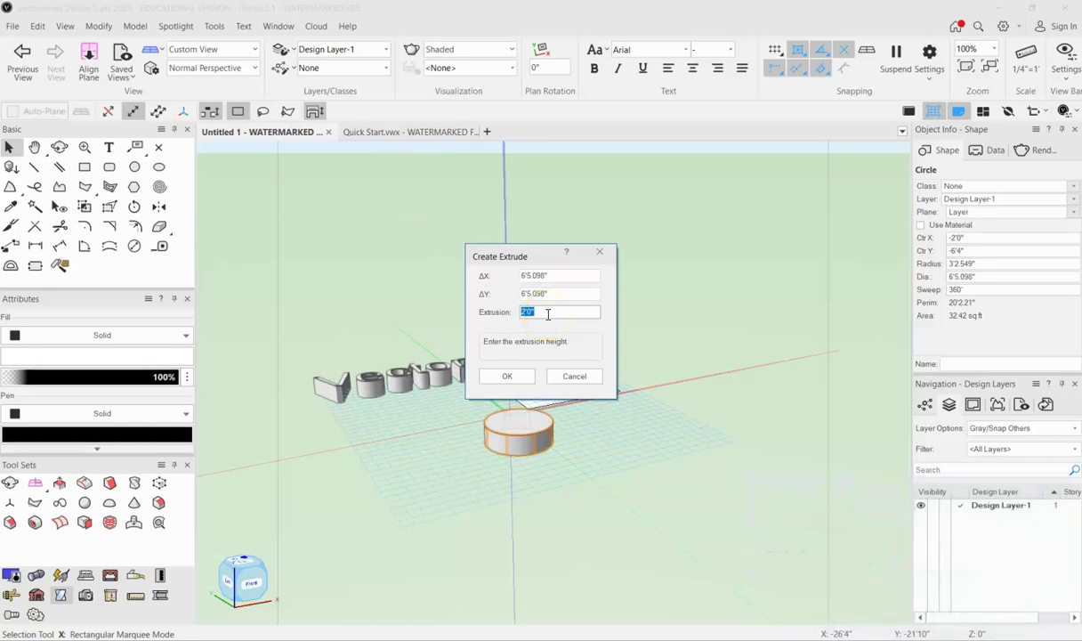
pyautogui.press('Return')
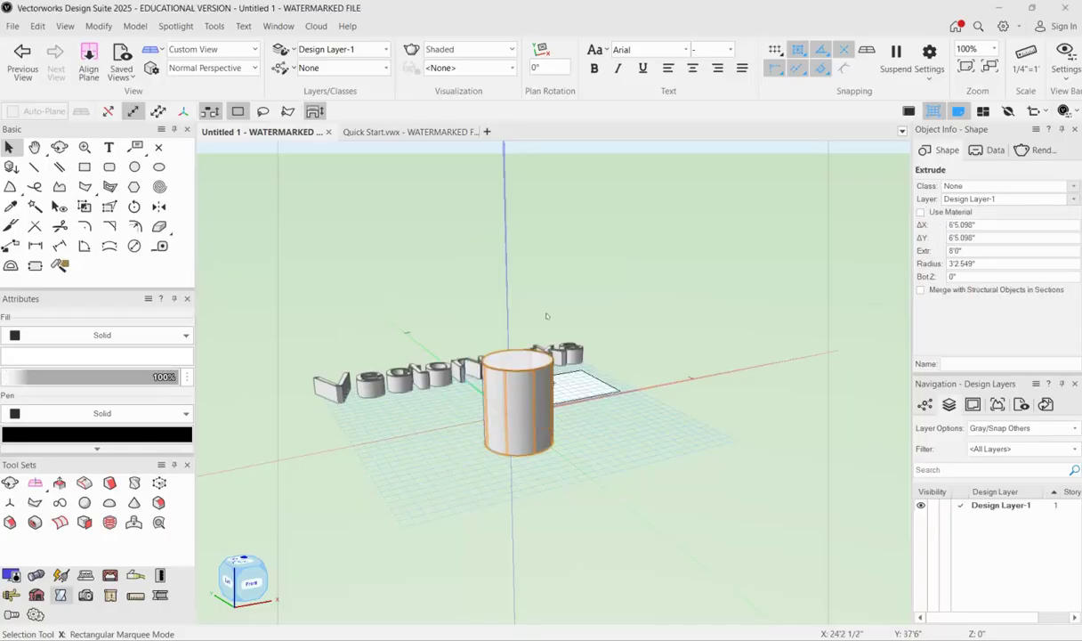
# Step: Select only the flat rectangle beside the cylinder, leaving the cylinder deselected
pyautogui.hotkey('shift', 'c')
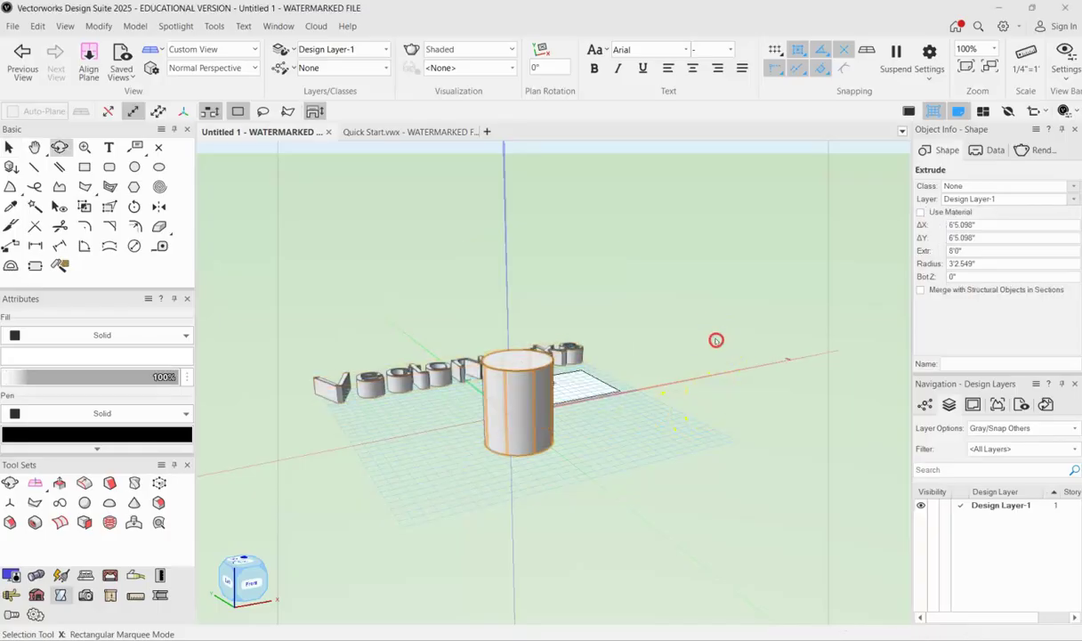
pyautogui.moveTo(715, 338); pyautogui.dragTo(497, 469)
pyautogui.press('x')
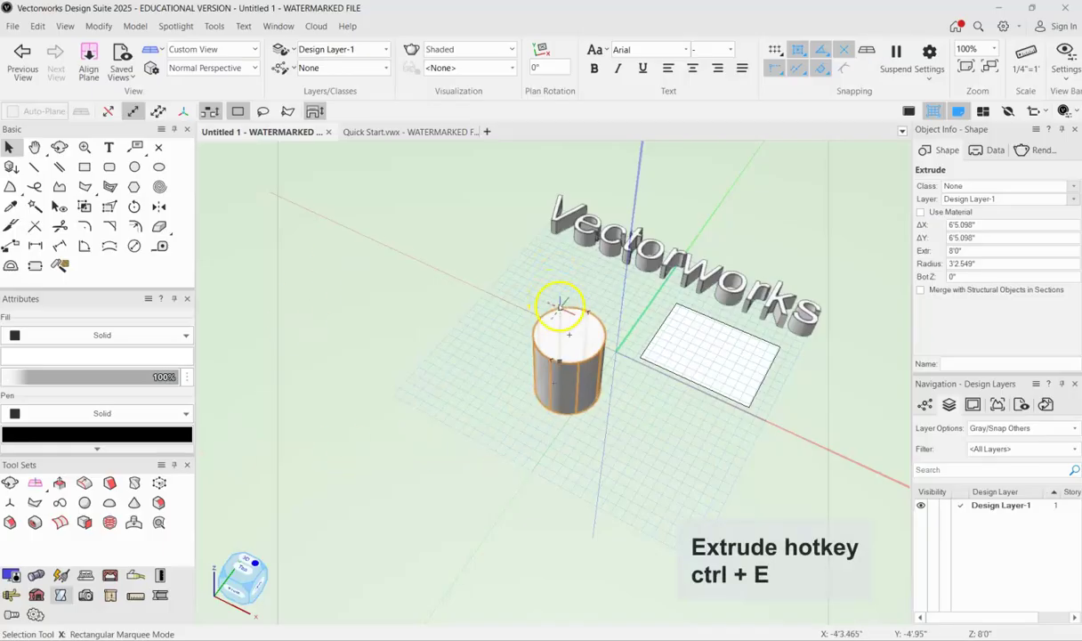
pyautogui.keyDown('shift'); pyautogui.click(701, 345); pyautogui.keyUp('shift')
pyautogui.click(700, 345)
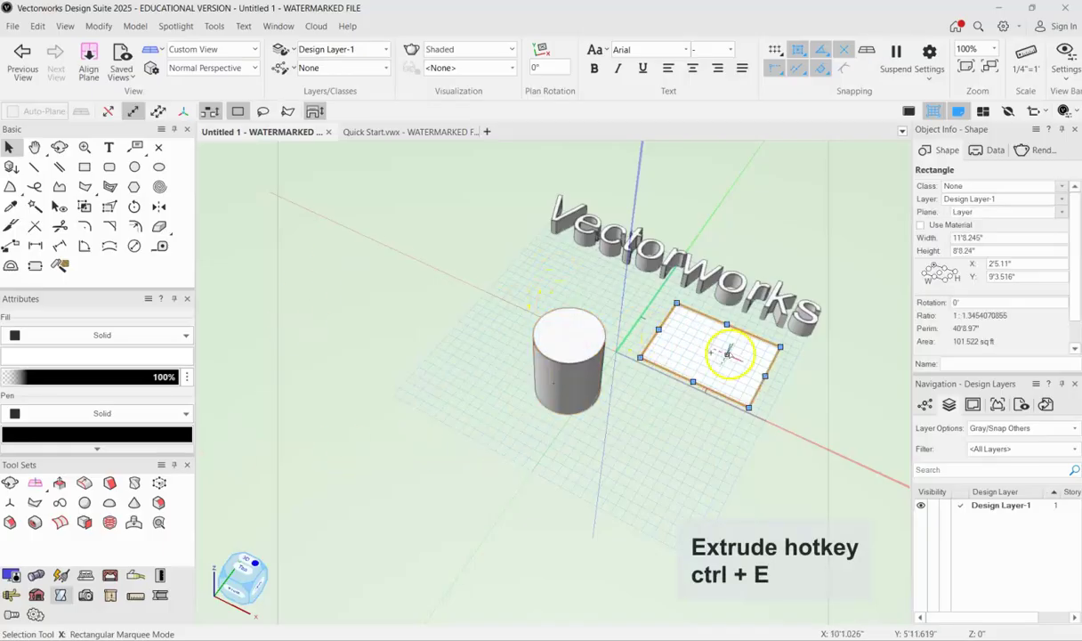
# Step: Extrude the rectangle into a 4' tall box with Ctrl+E
pyautogui.hotkey('shift', 'c')
pyautogui.moveTo(664, 484); pyautogui.dragTo(738, 398)
pyautogui.press('x')
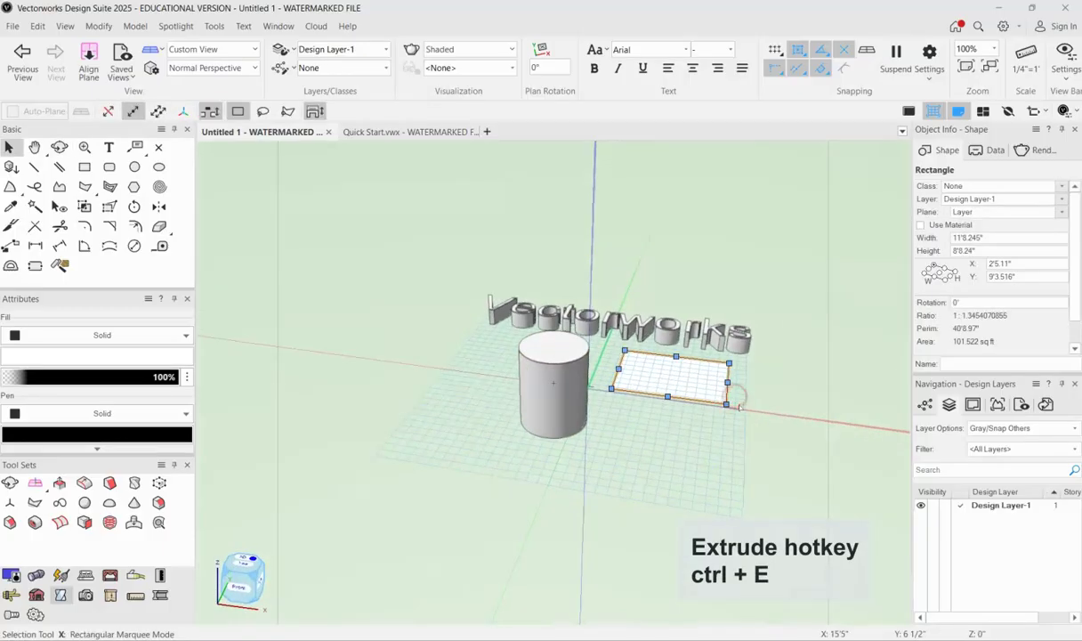
pyautogui.hotkey('ctrl', 'e')
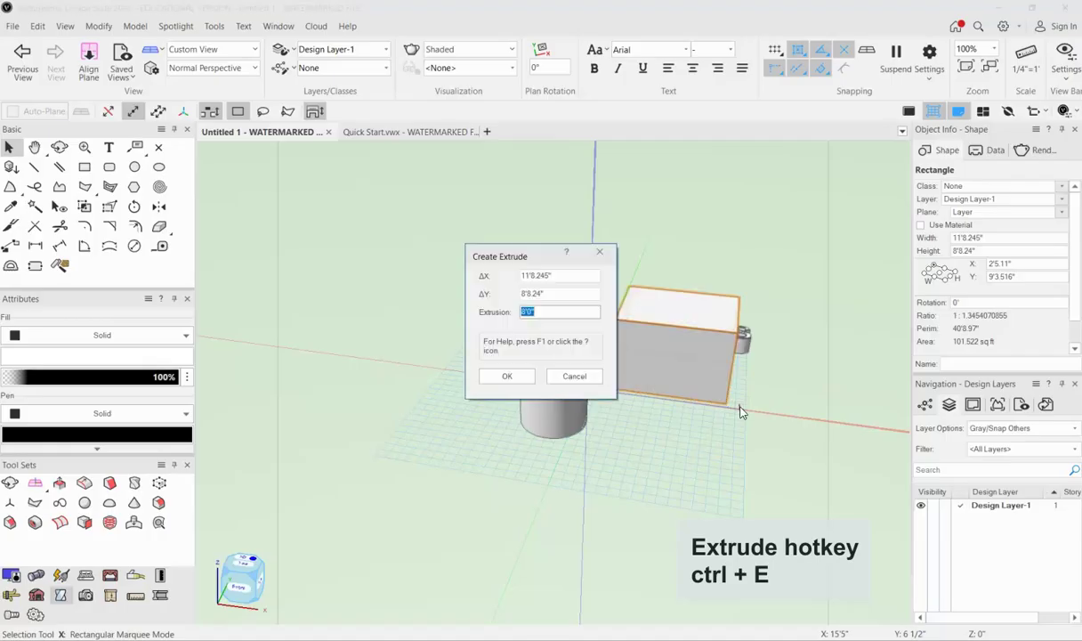
pyautogui.write("4'")
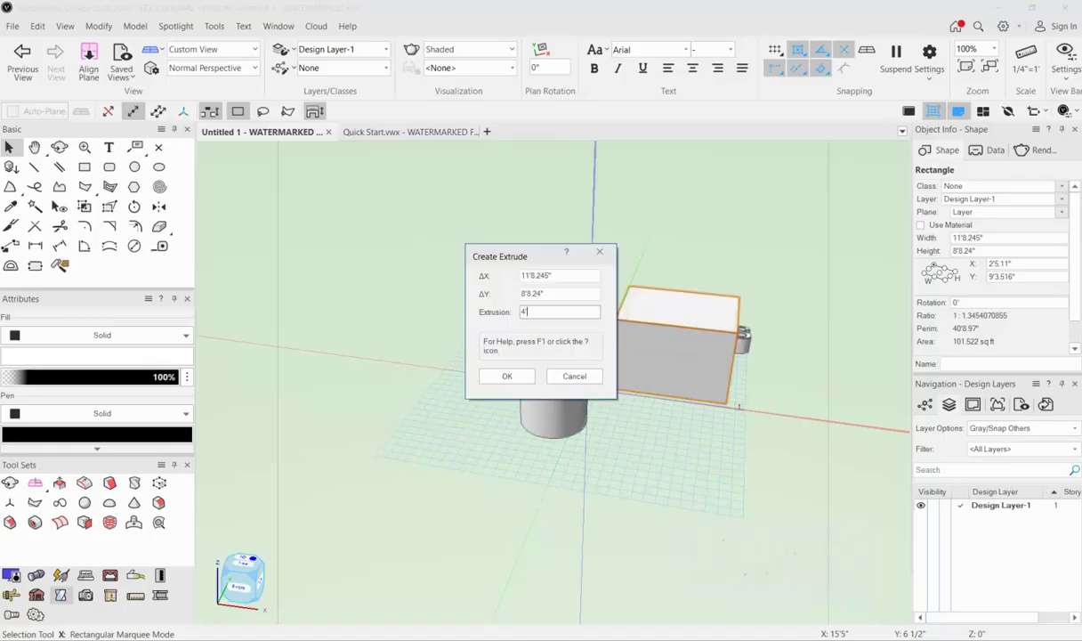
pyautogui.press('Return')
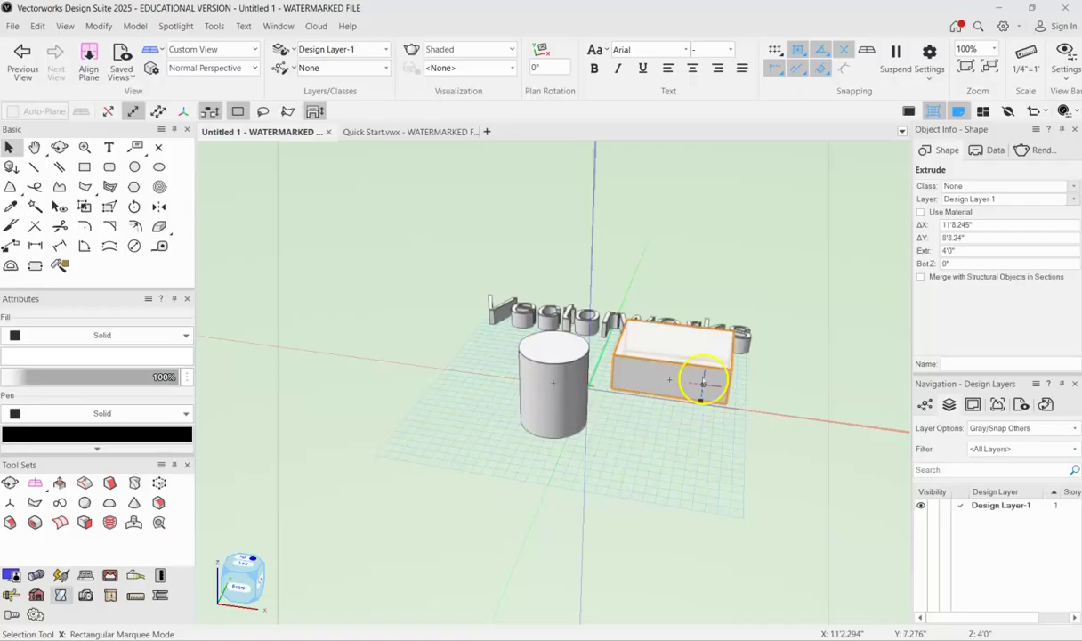
# Step: Orbit the view toward the front, then back to an oblique top view of the box
pyautogui.hotkey('shift', 'c')
pyautogui.moveTo(807, 299); pyautogui.dragTo(548, 300)
pyautogui.press('x')
pyautogui.hotkey('shift', 'c')
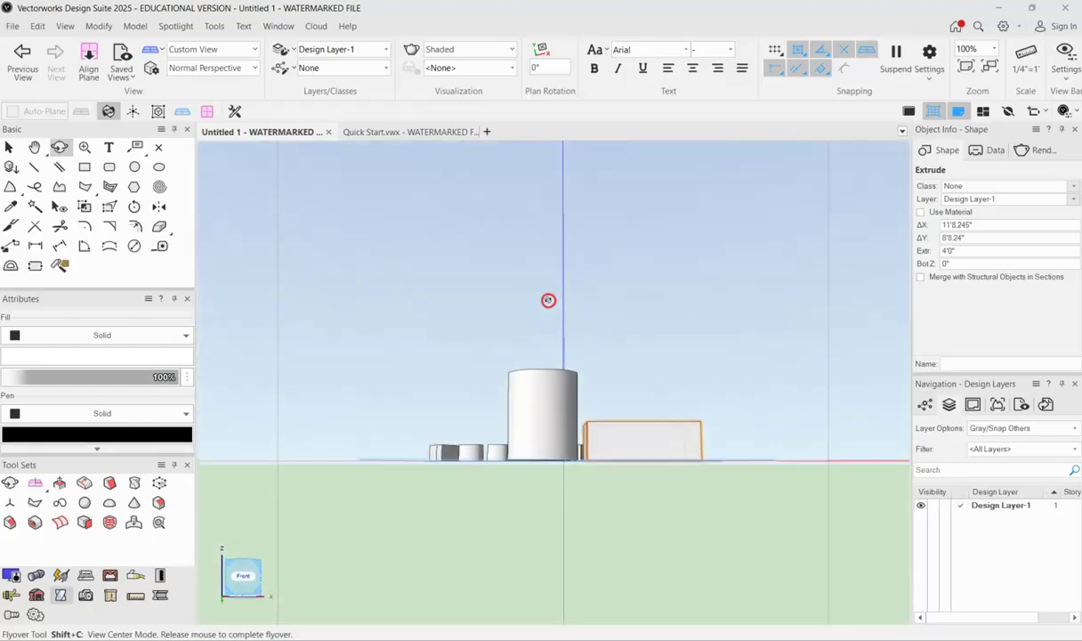
pyautogui.press('x')
pyautogui.hotkey('shift', 'c')
pyautogui.moveTo(587, 335); pyautogui.dragTo(582, 510)
pyautogui.press('x')
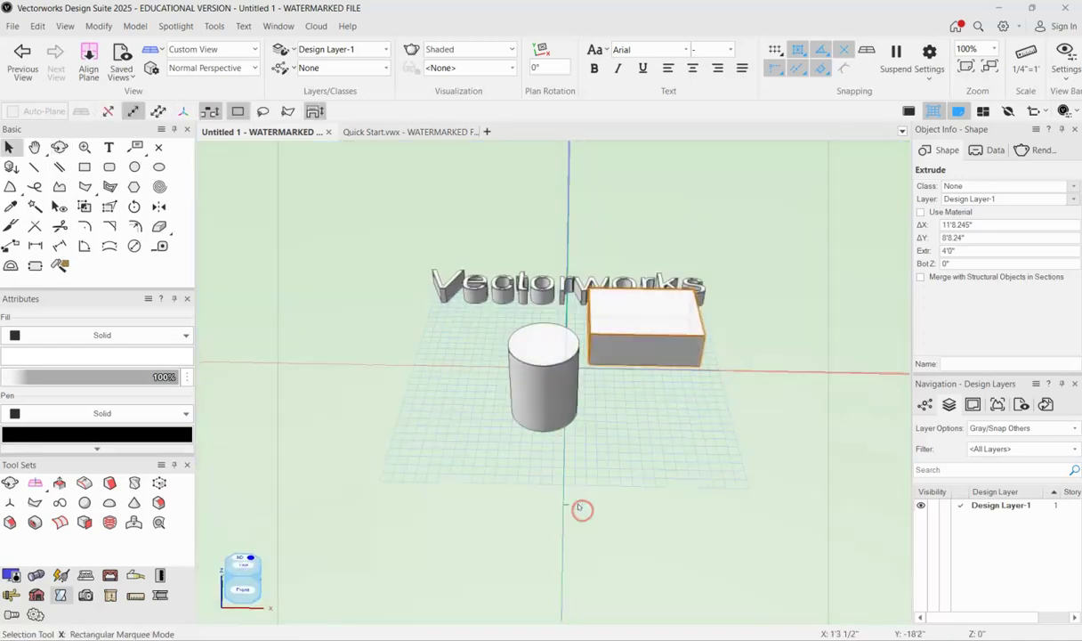
# Step: Choose the Rectangle tool with the working plane set to automatic
pyautogui.click(85, 168)
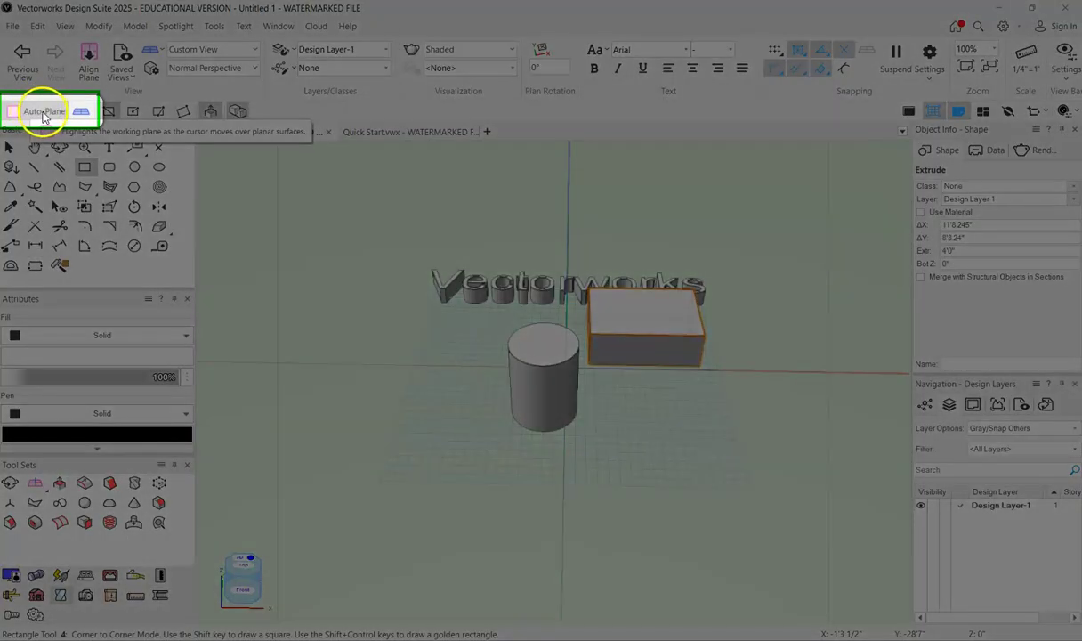
pyautogui.click(43, 116)
pyautogui.click(106, 159)
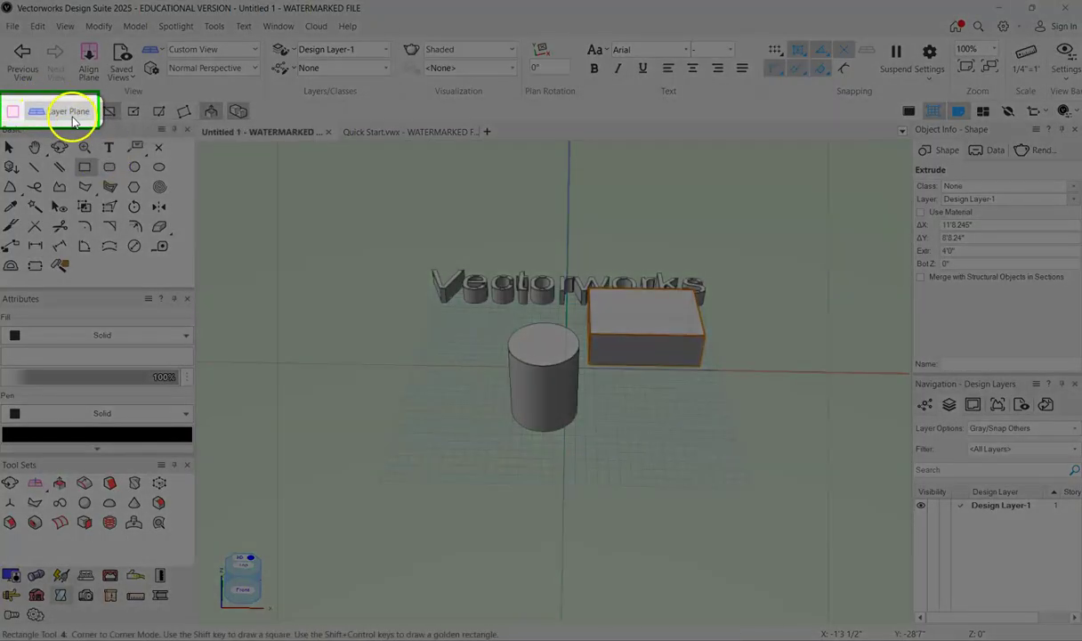
pyautogui.click(15, 113)
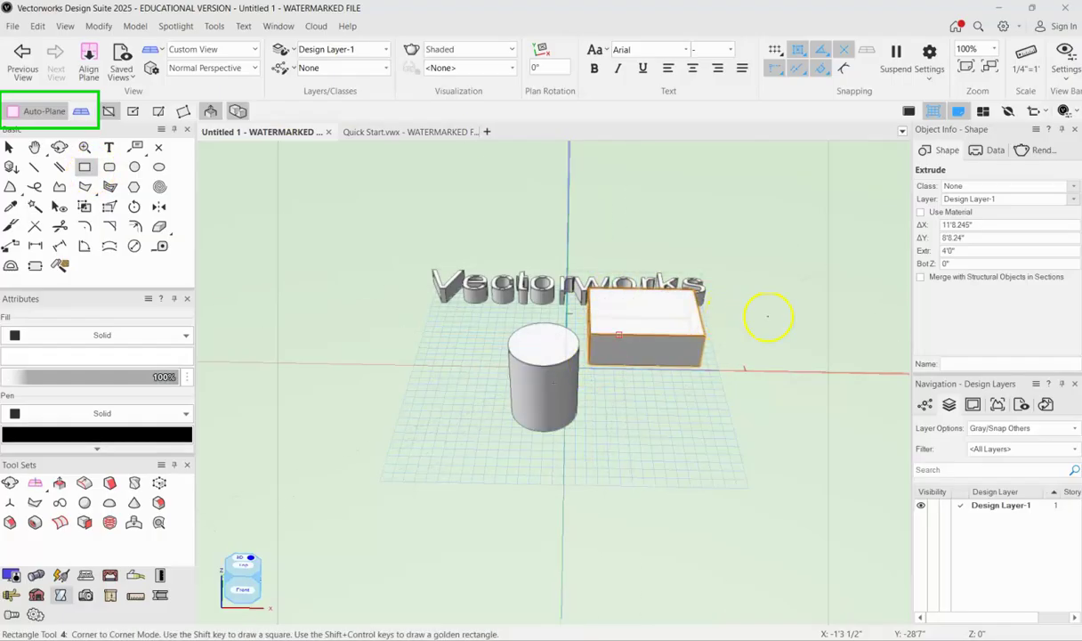
# Step: Draw a rectangle on the box's top face
pyautogui.keyDown('ctrl'); pyautogui.moveTo(783, 307); pyautogui.dragTo(591, 292, button='middle'); pyautogui.keyUp('ctrl')
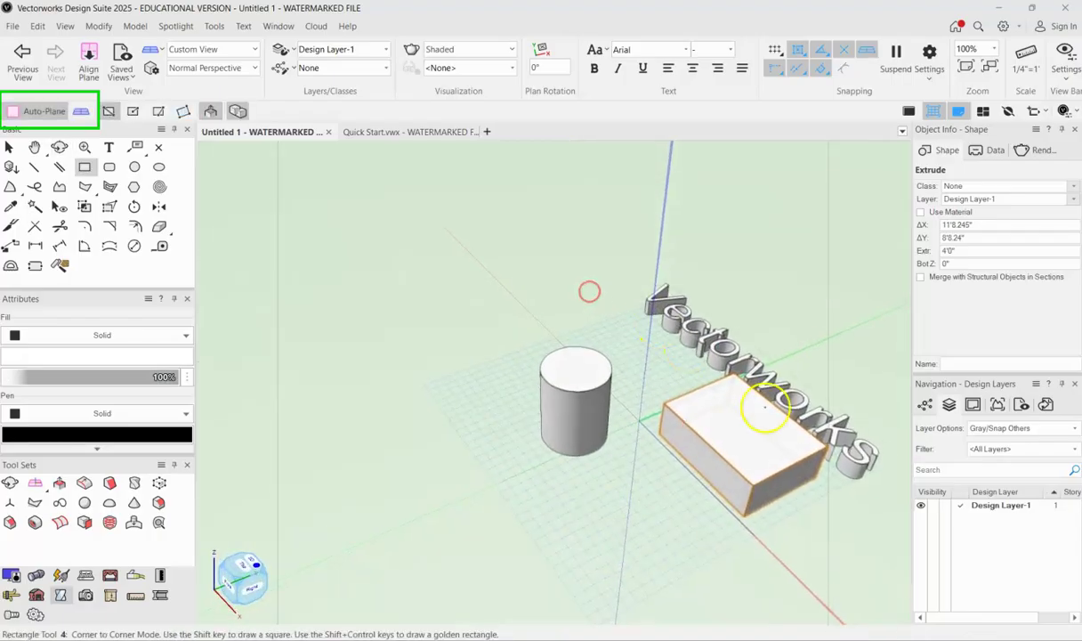
pyautogui.scroll(5, 808, 494)
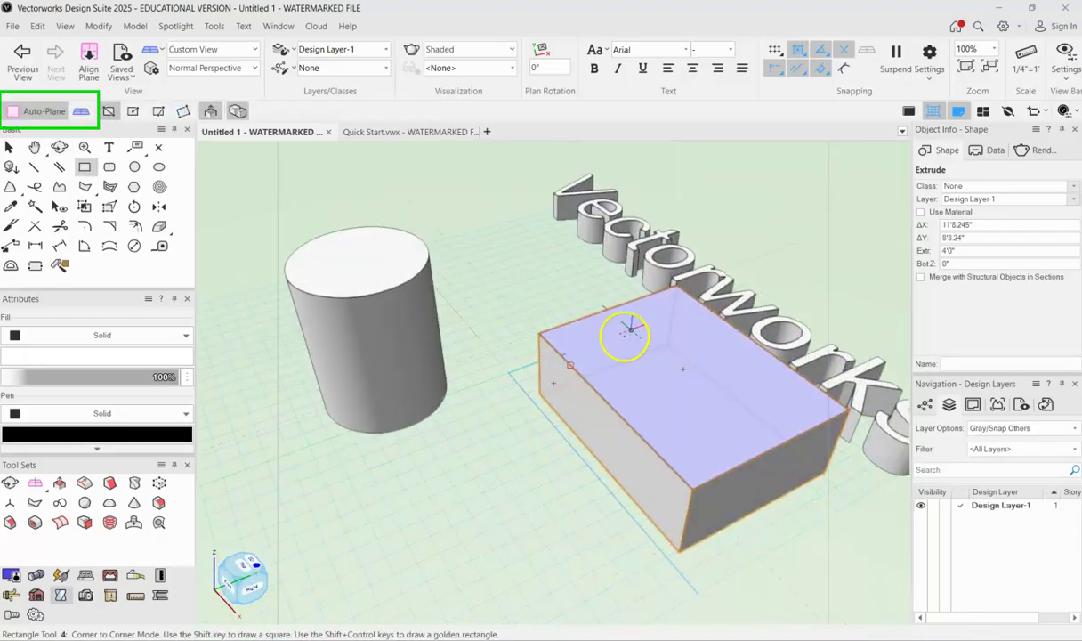
pyautogui.click(609, 347)
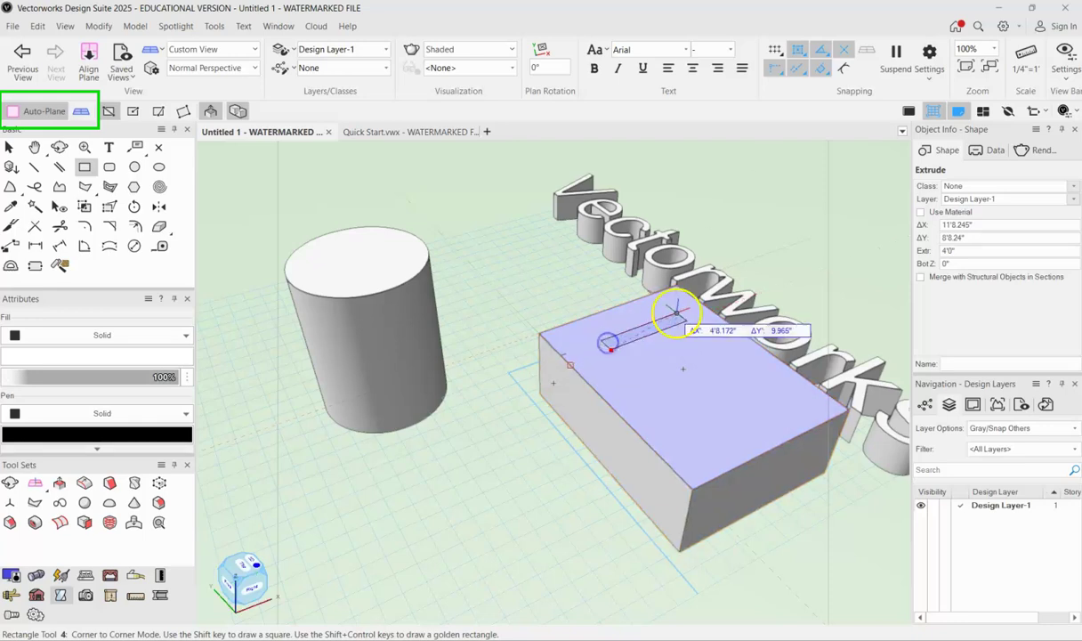
pyautogui.click(752, 399)
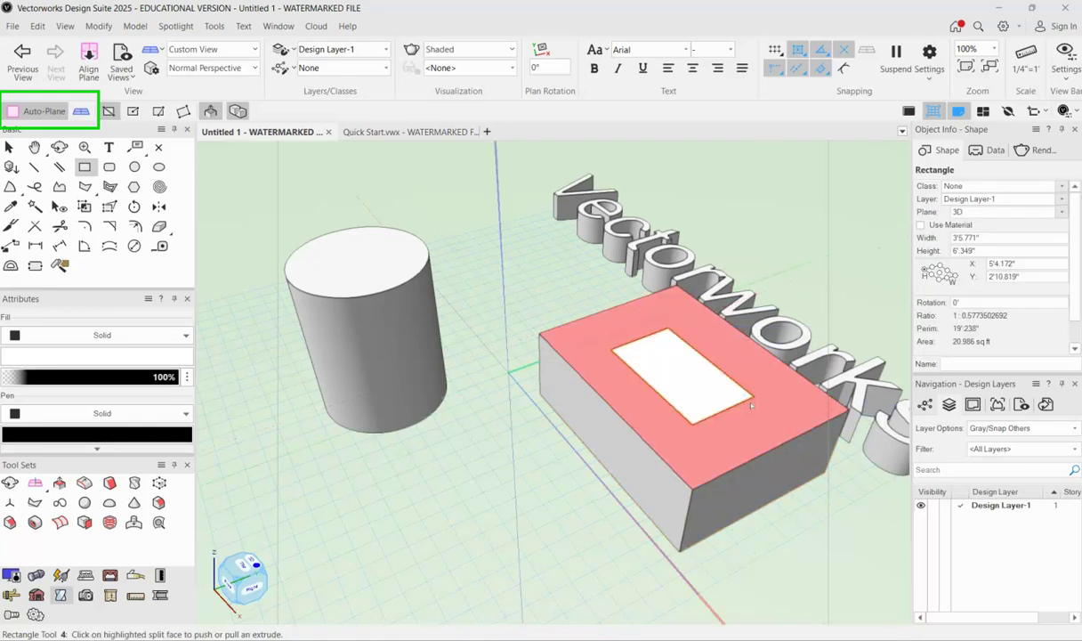
# Step: Pull the inner rectangle upward into a raised block joined to the box
pyautogui.click(709, 395)
pyautogui.click(705, 392)
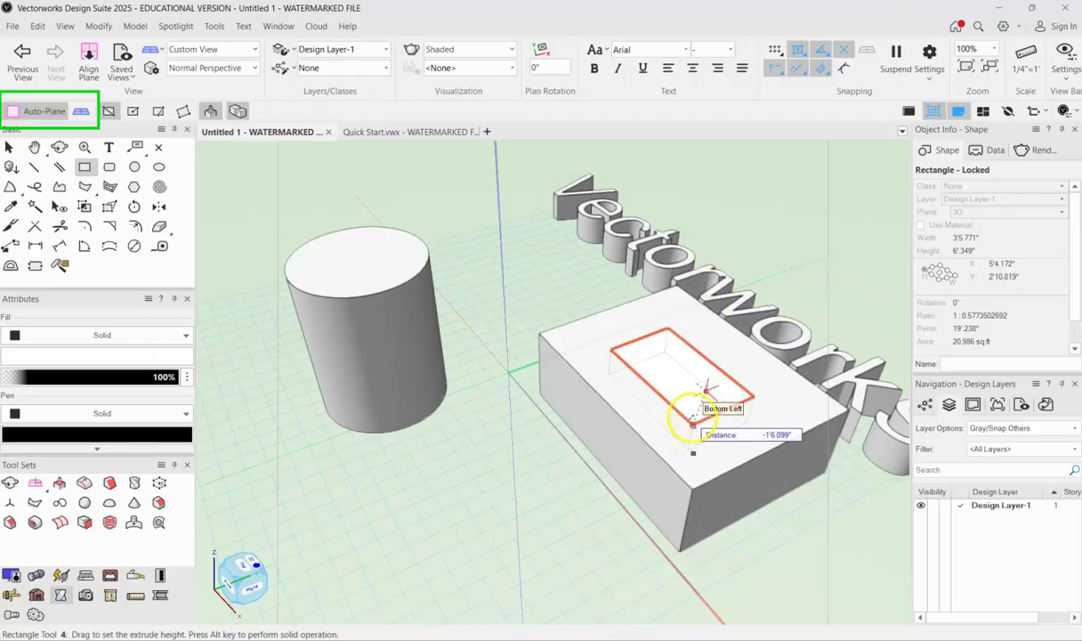
pyautogui.click(614, 297)
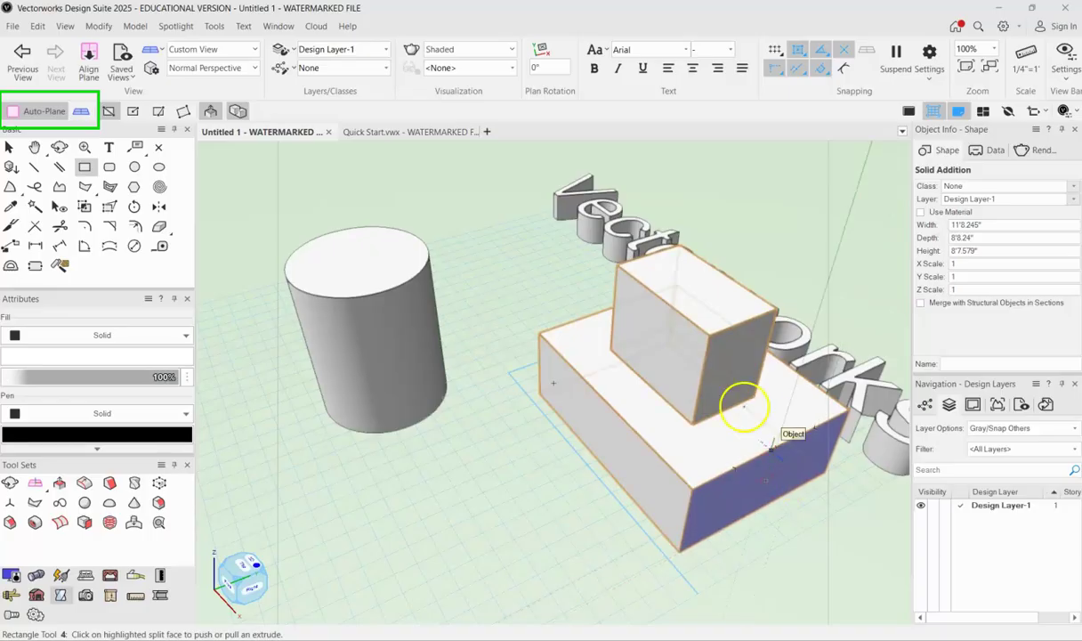
pyautogui.scroll(3, 839, 496)
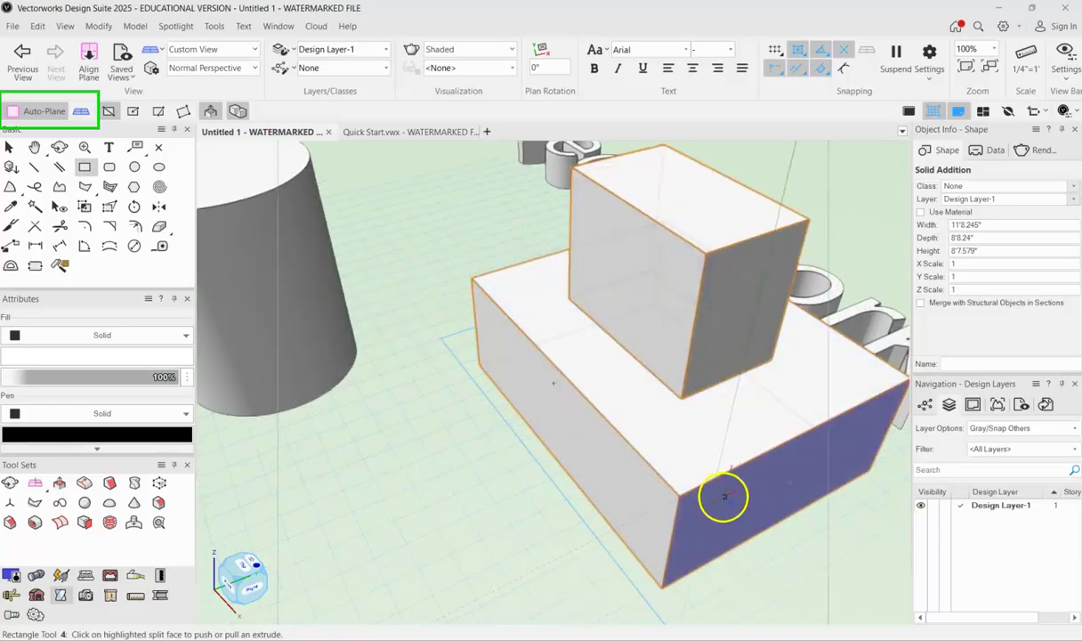
# Step: Draw a rectangle on the box's base face and push it through to cut a hole
pyautogui.click(722, 496)
pyautogui.click(837, 471)
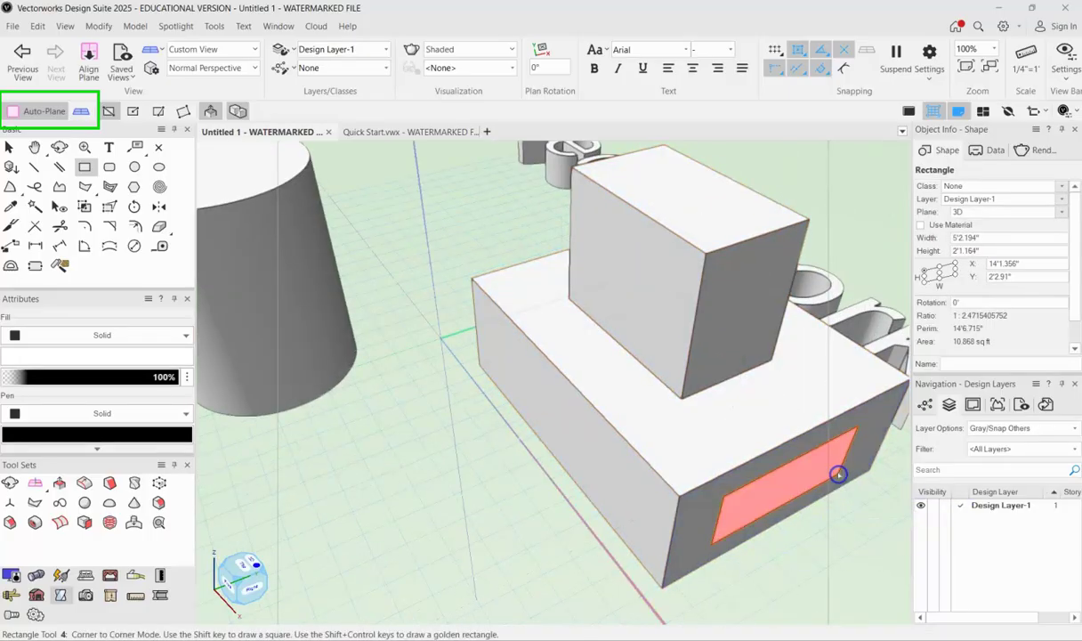
pyautogui.click(792, 478)
pyautogui.click(497, 262)
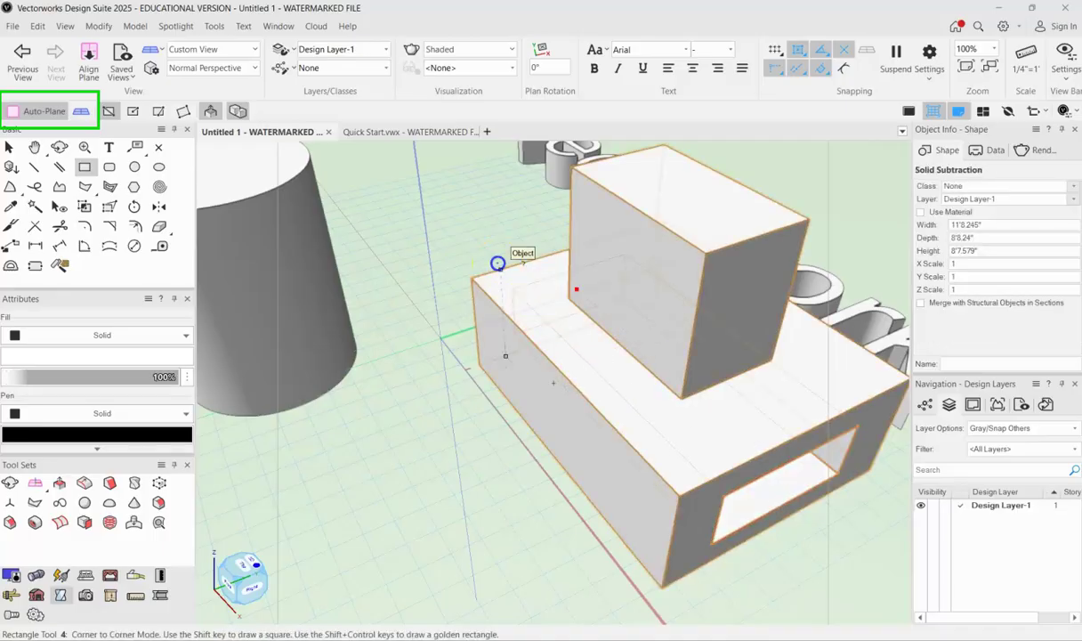
# Step: Orbit and zoom out to view the box with its hole from the front
pyautogui.hotkey('shift', 'c')
pyautogui.moveTo(718, 403); pyautogui.dragTo(825, 478)
pyautogui.scroll(-5, 470, 386)
pyautogui.hotkey('shift', 'c')
pyautogui.moveTo(471, 386); pyautogui.dragTo(514, 394)
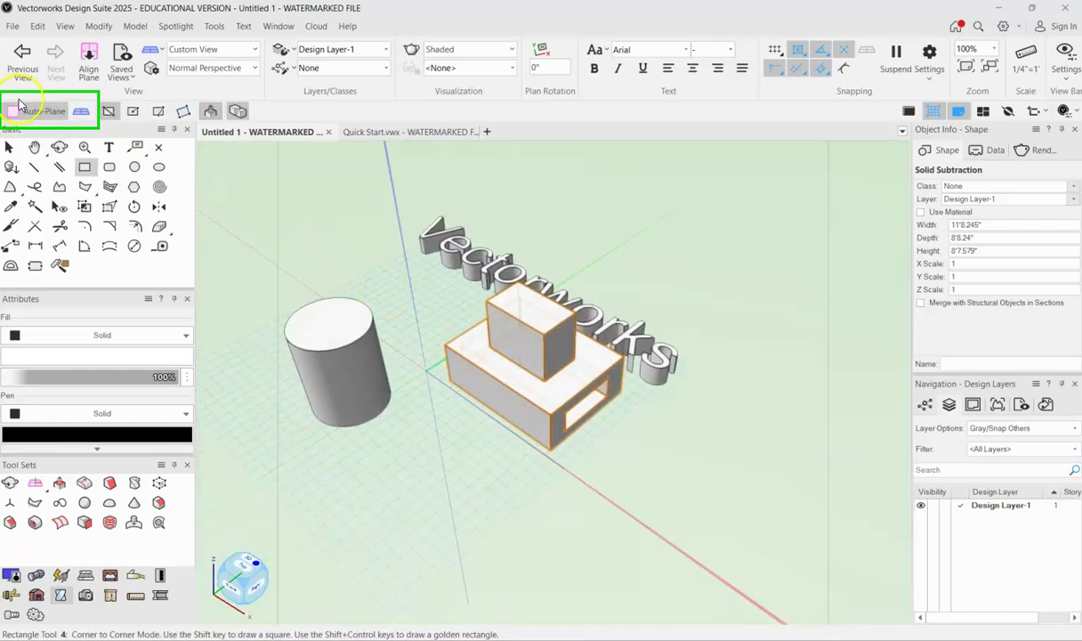
# Step: Draw a circle centred on the cylinder's top and pull it up into a narrower, taller cylinder
pyautogui.click(134, 166)
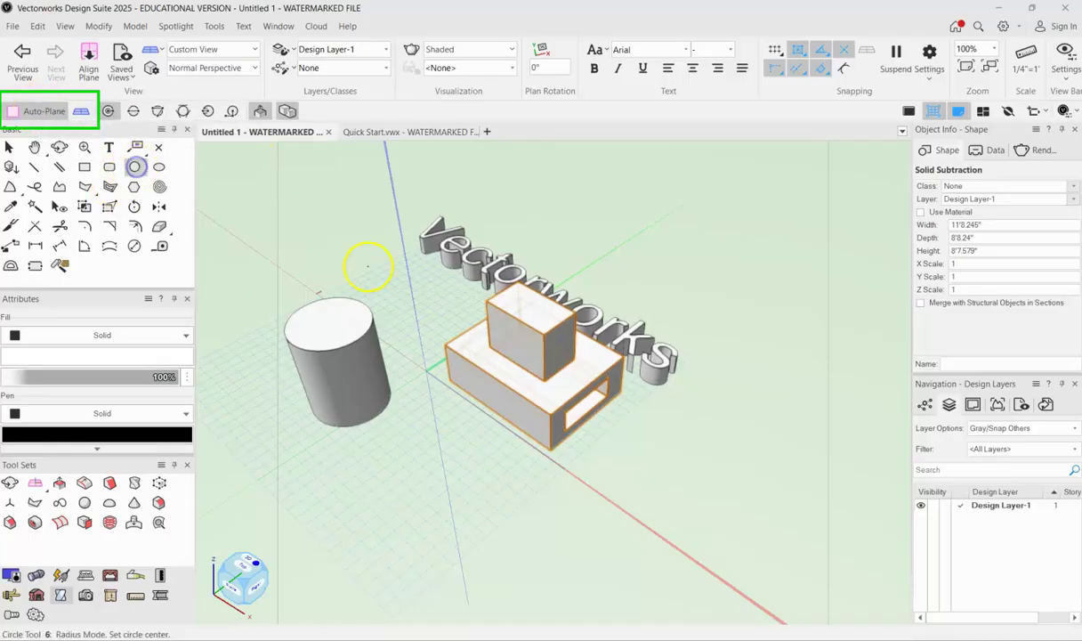
pyautogui.scroll(3, 286, 309)
pyautogui.click(353, 337)
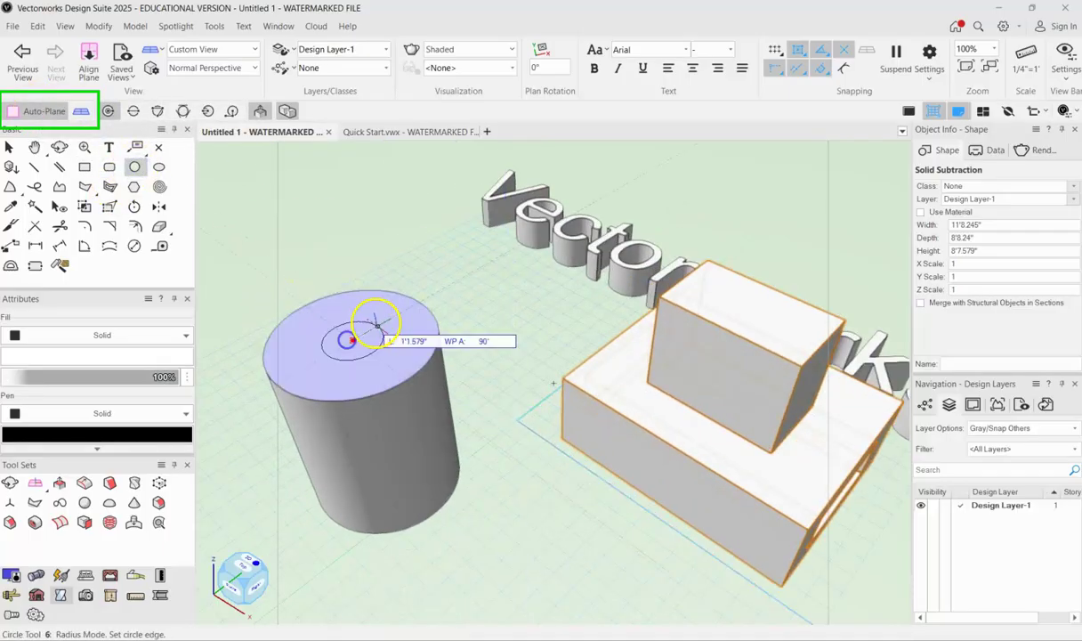
pyautogui.click(383, 317)
pyautogui.click(351, 331)
pyautogui.click(338, 200)
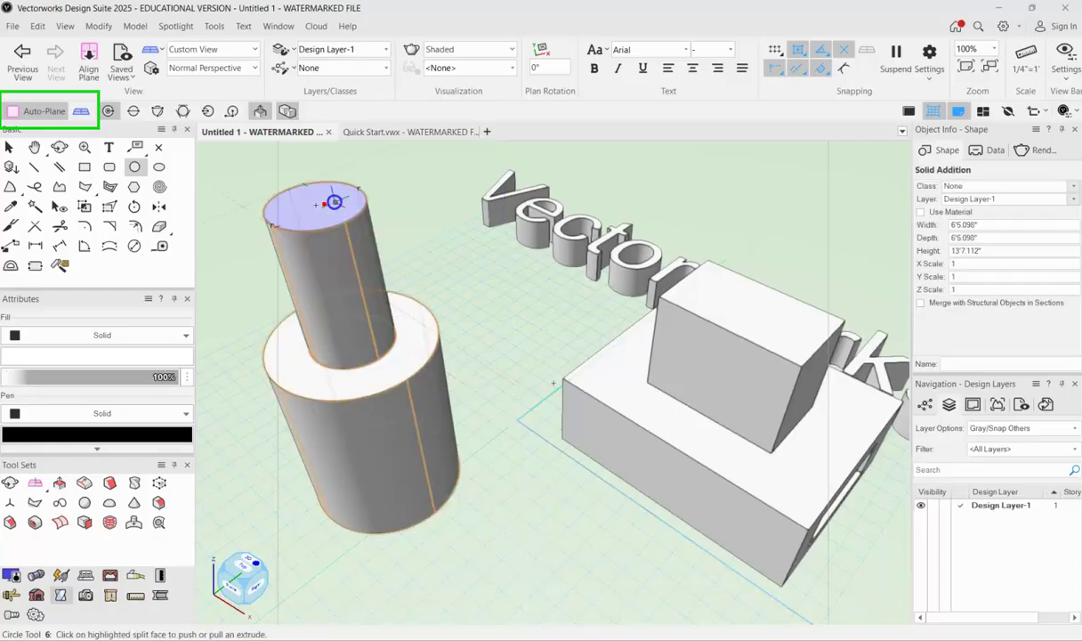
pyautogui.scroll(-3, 536, 314)
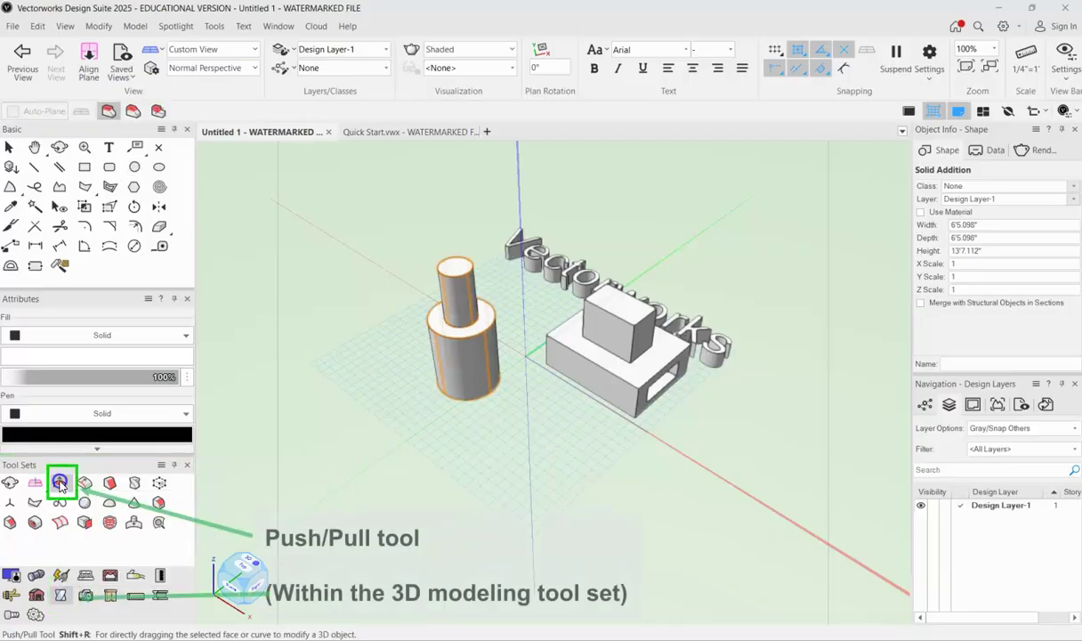
# Step: With Push/Pull, raise the box's base to a taller height
pyautogui.click(60, 482)
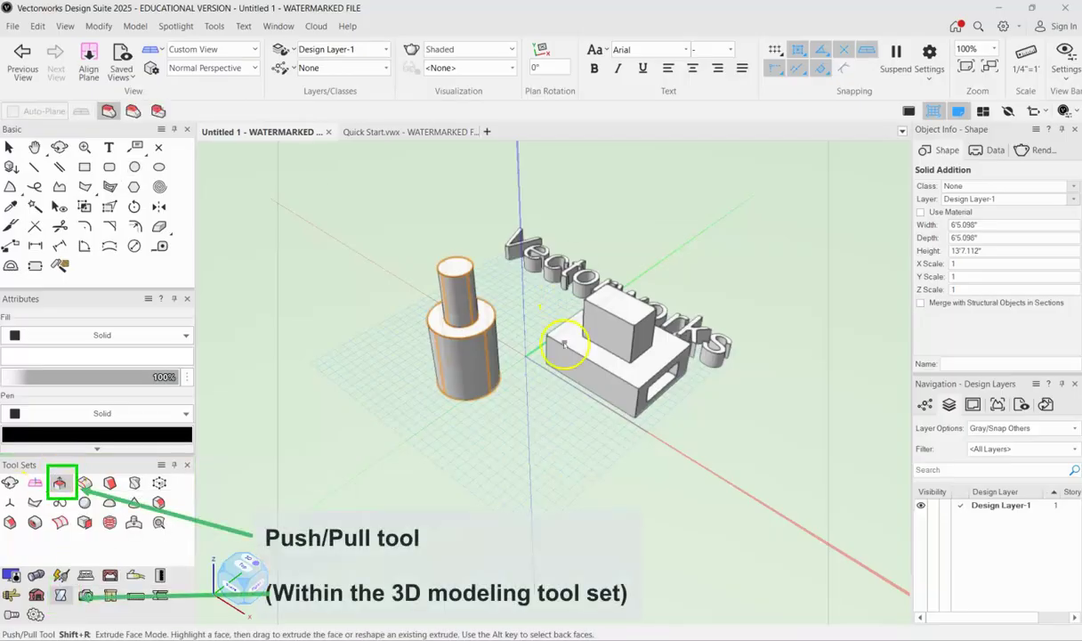
pyautogui.click(610, 369)
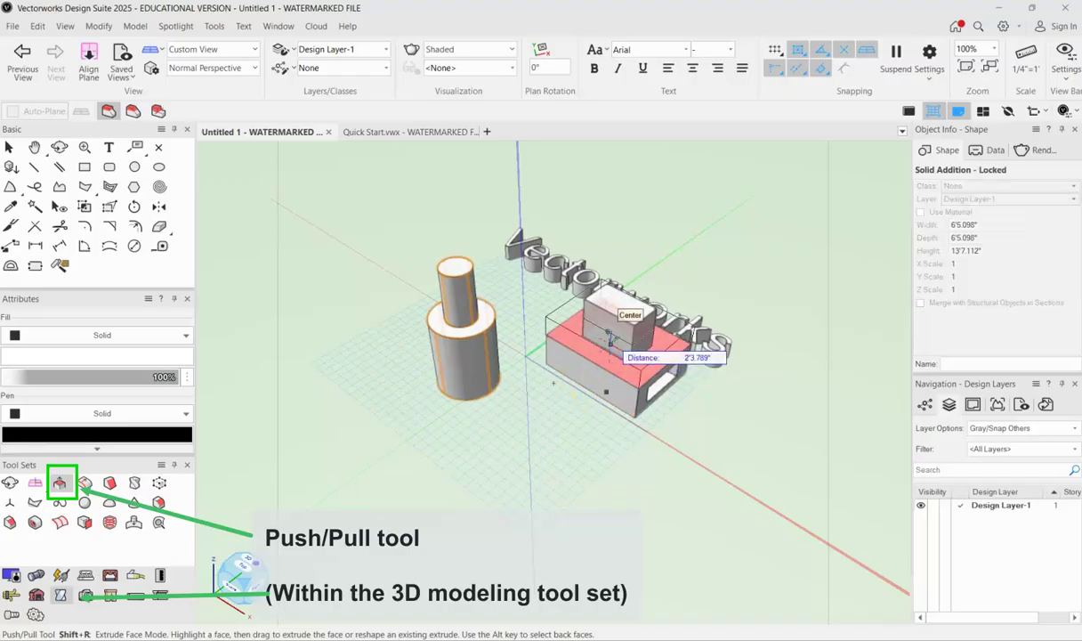
pyautogui.click(612, 338)
pyautogui.scroll(3, 695, 436)
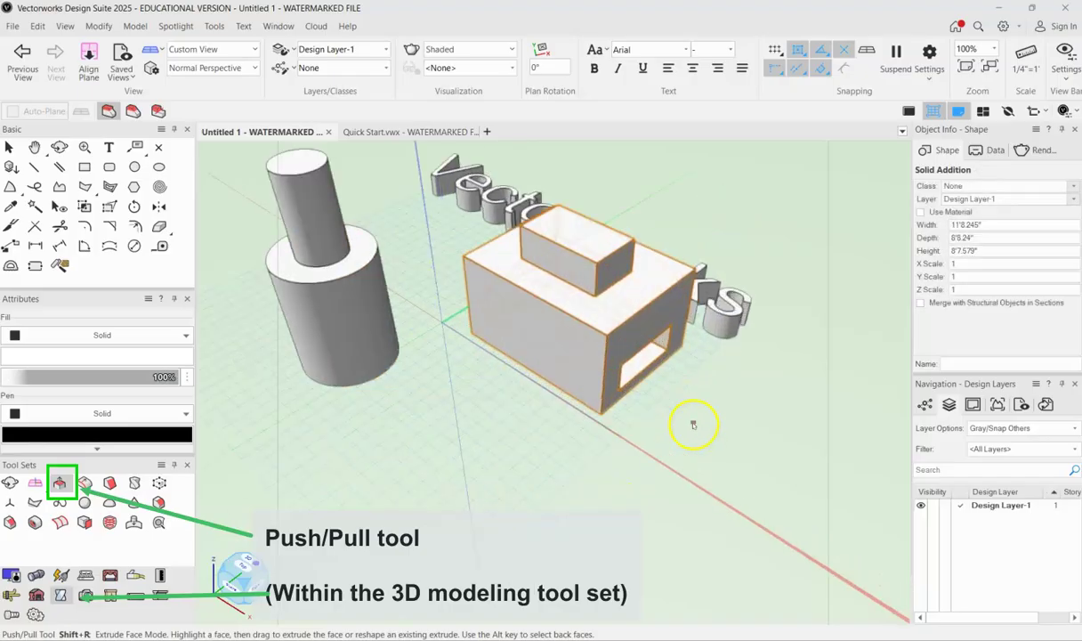
# Step: Push the box's front face in to cut a notch
pyautogui.click(625, 338)
pyautogui.click(605, 278)
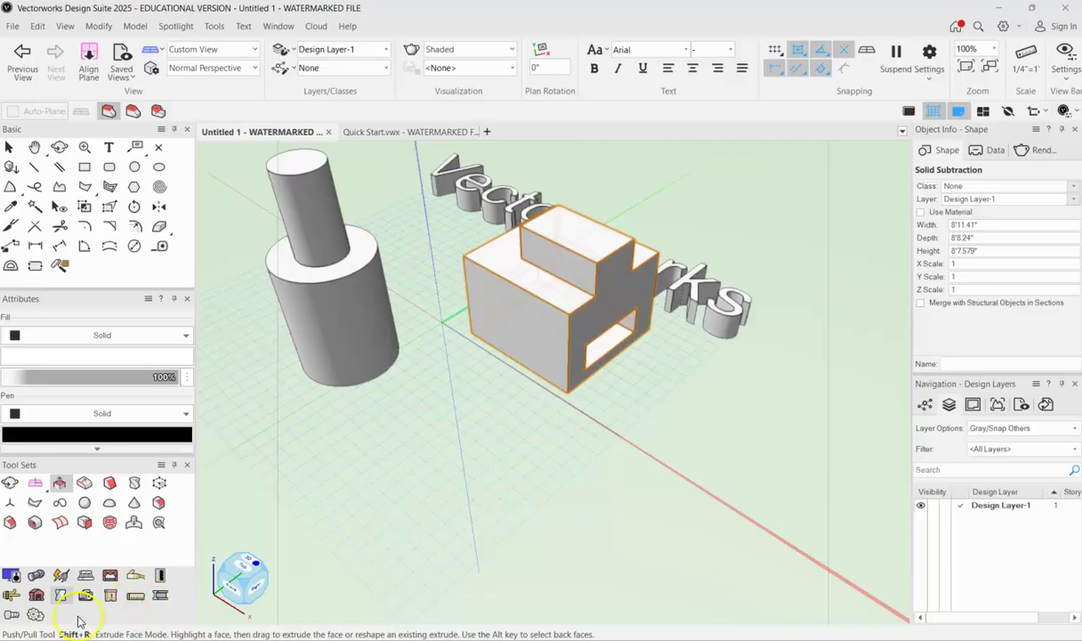
pyautogui.click(111, 576)
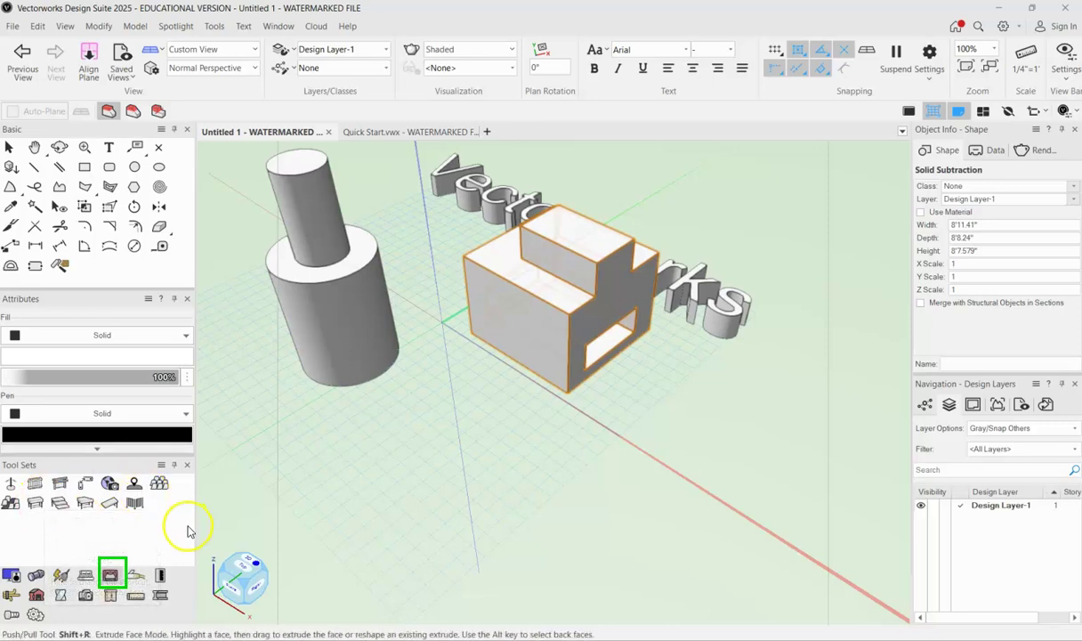
# Step: Draw three connected 10' high, 6" thick walls in front of the cylinder and box
pyautogui.click(37, 594)
pyautogui.click(11, 485)
pyautogui.scroll(-3, 687, 367)
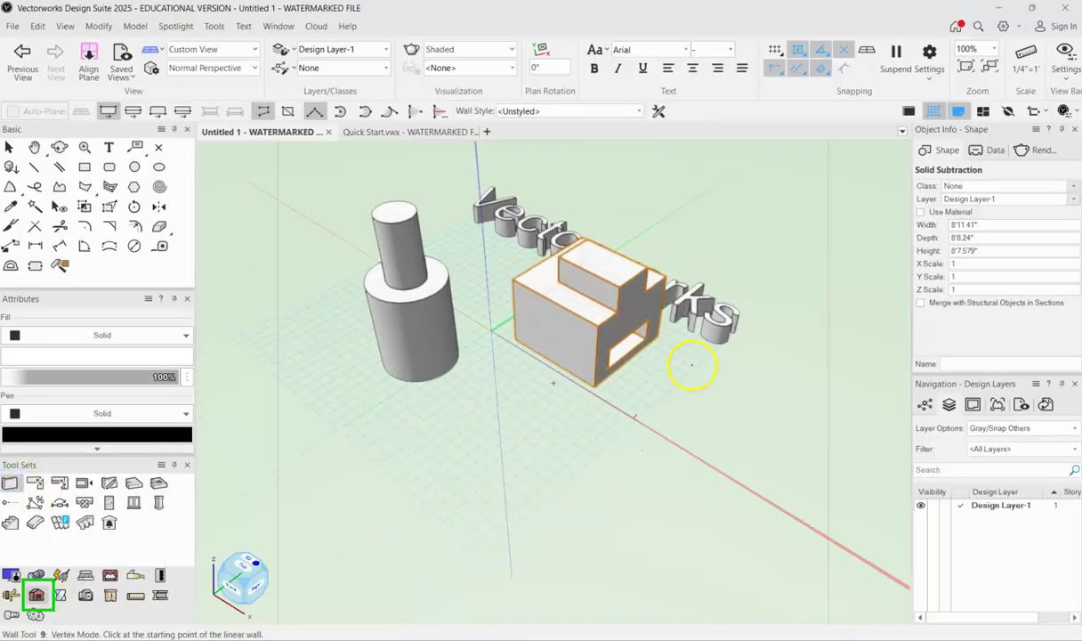
pyautogui.keyDown('ctrl'); pyautogui.moveTo(554, 462); pyautogui.dragTo(653, 383, button='middle'); pyautogui.keyUp('ctrl')
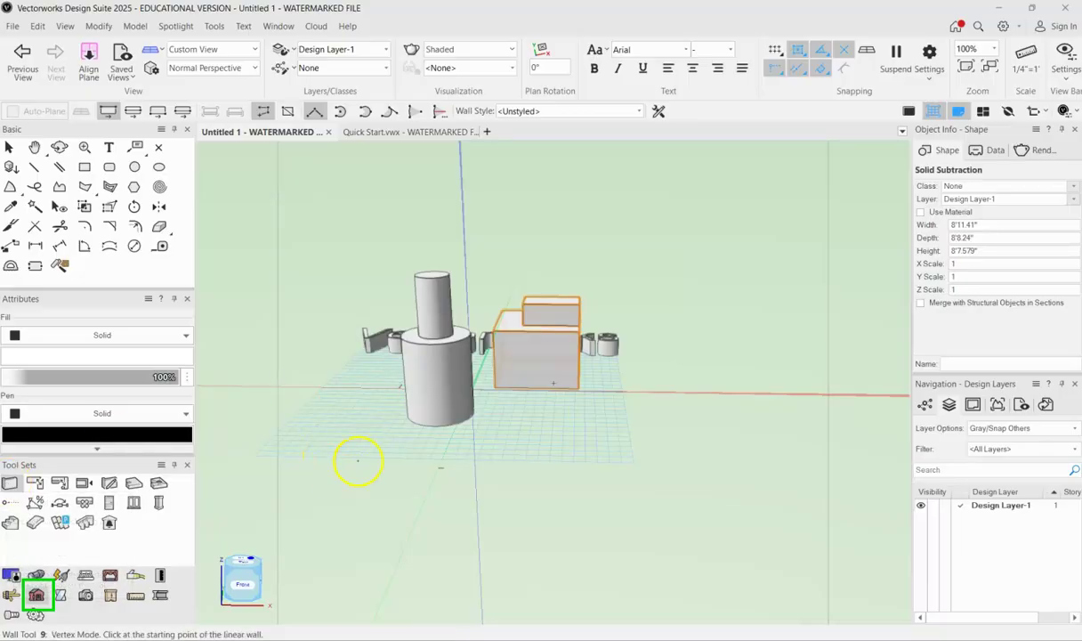
pyautogui.click(349, 426)
pyautogui.click(472, 526)
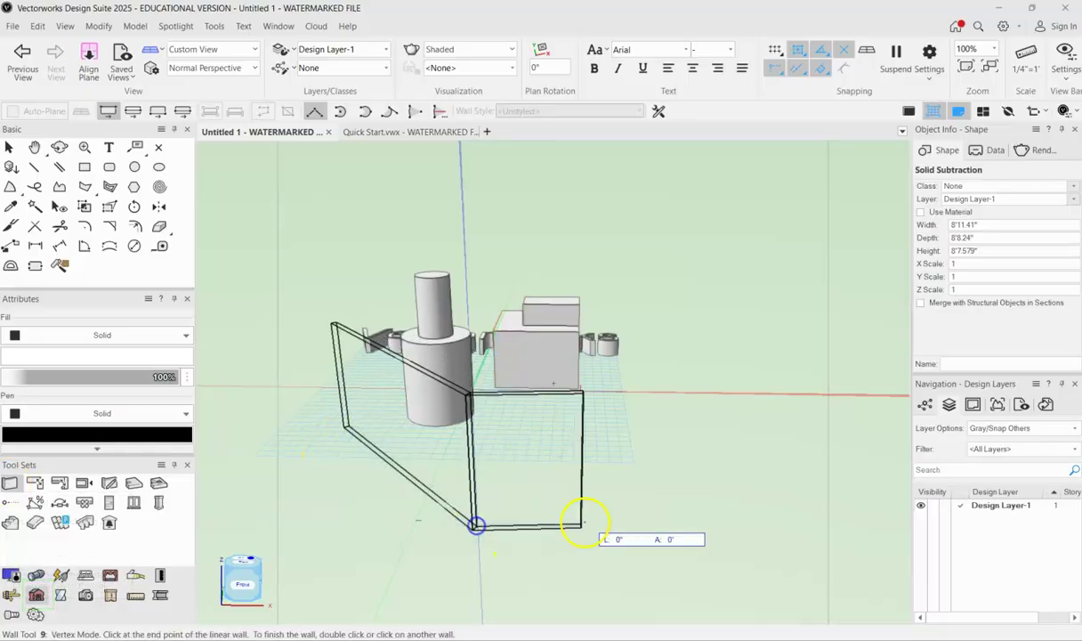
pyautogui.click(647, 531)
pyautogui.doubleClick(762, 392)
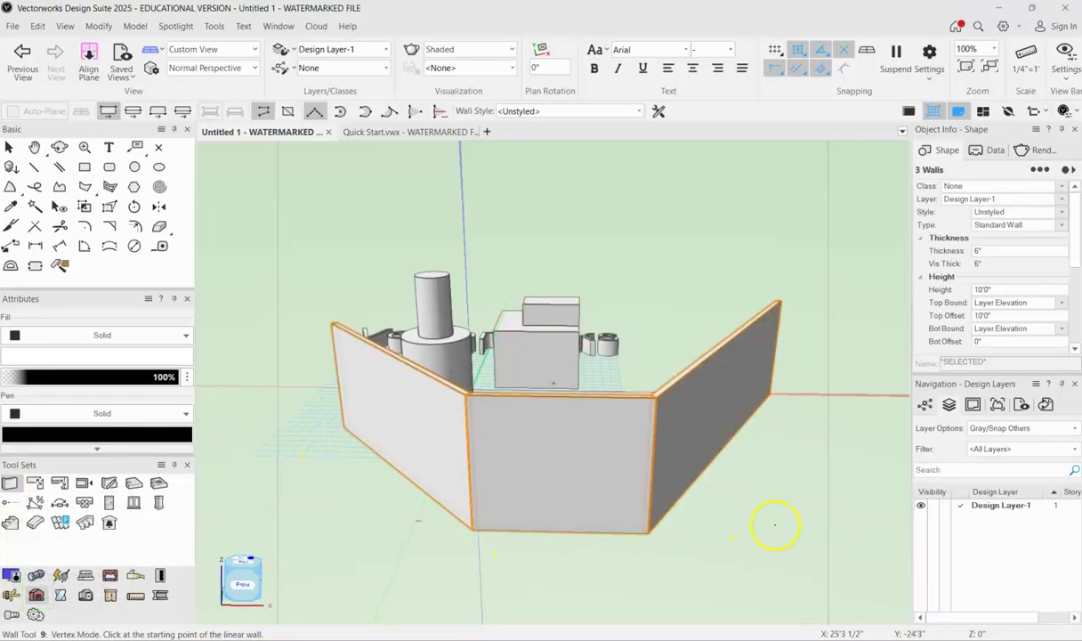
pyautogui.keyDown('shift'); pyautogui.moveTo(775, 525); pyautogui.dragTo(701, 460, button='middle'); pyautogui.keyUp('shift')
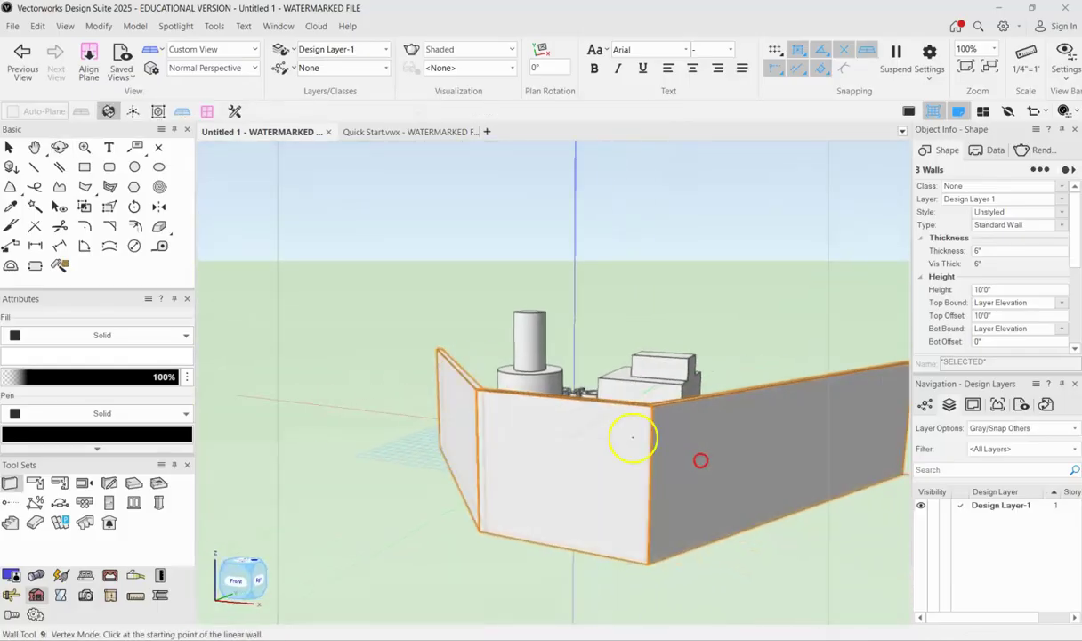
# Step: Insert a door in the middle wall and a 2'6" by 4'0" window in the right wall
pyautogui.click(109, 502)
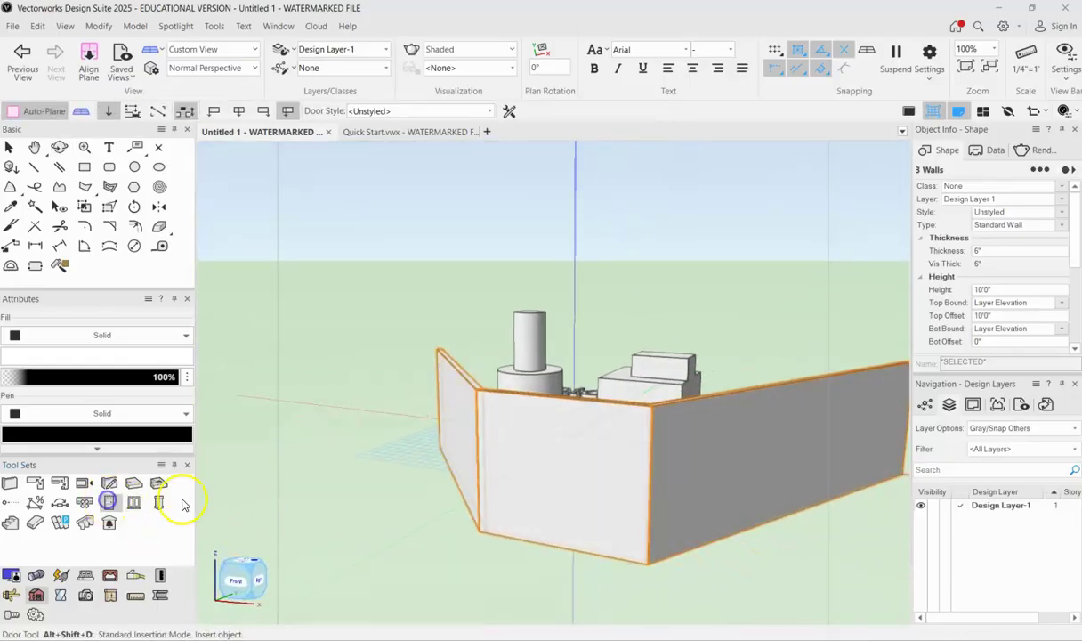
pyautogui.click(562, 531)
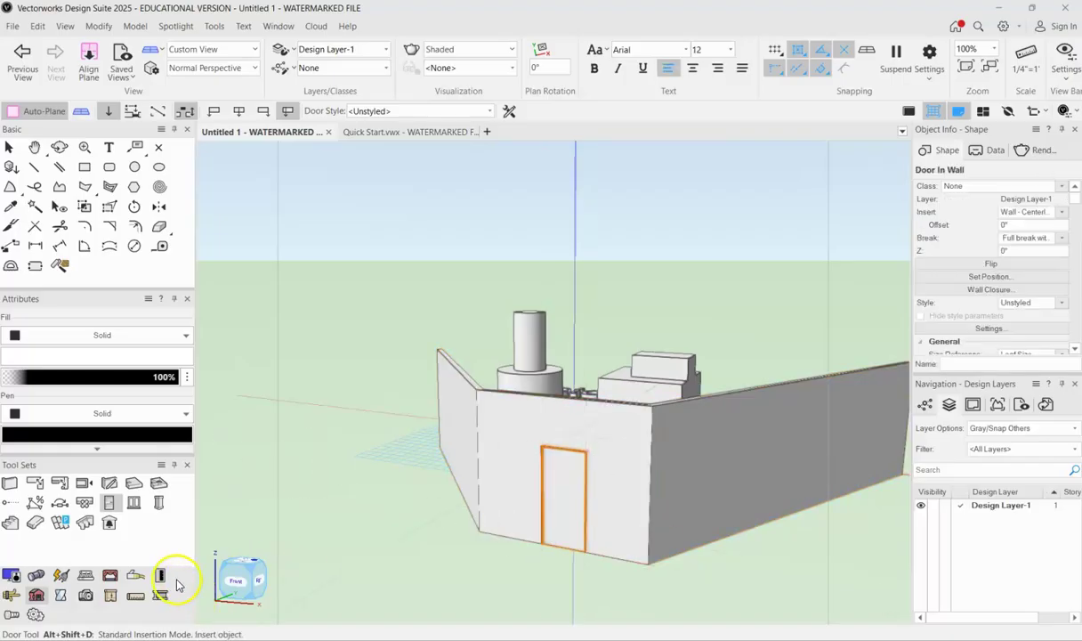
pyautogui.click(134, 502)
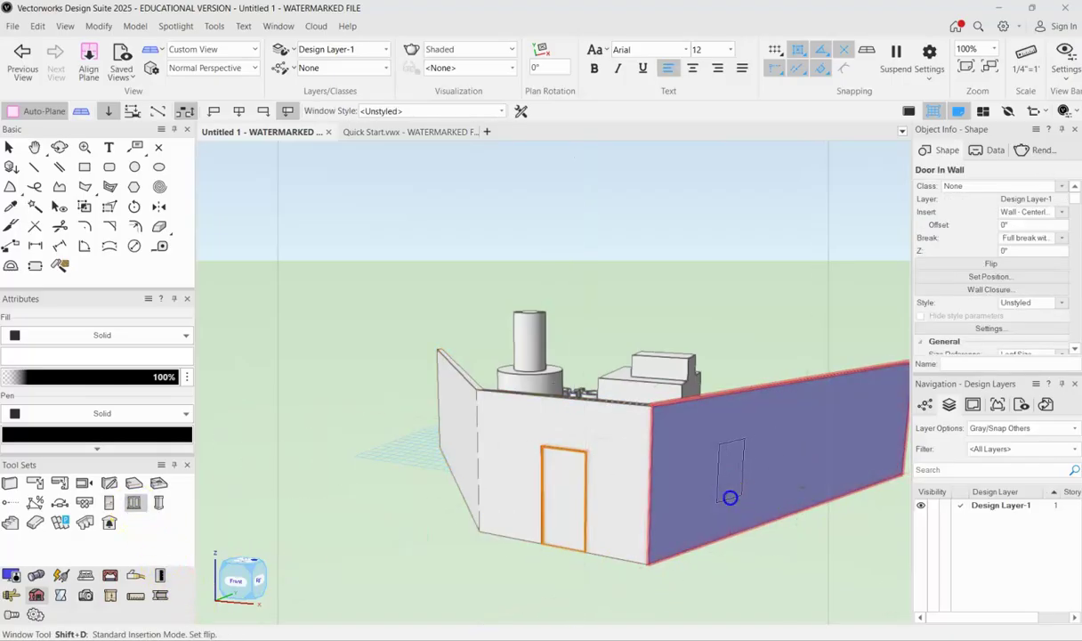
pyautogui.click(729, 497)
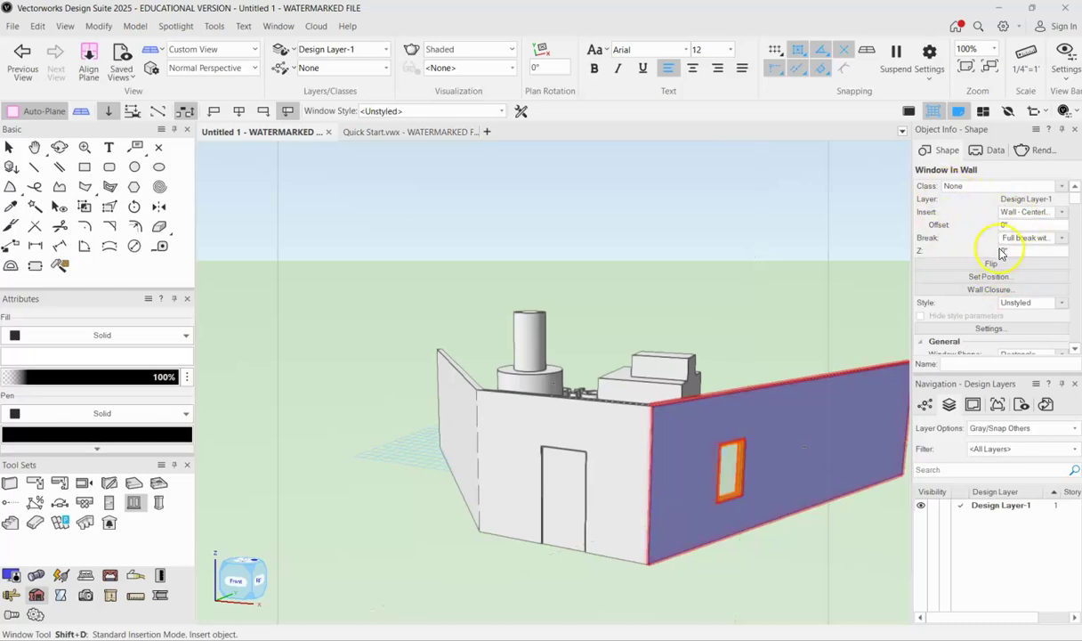
pyautogui.scroll(-4, 1008, 267)
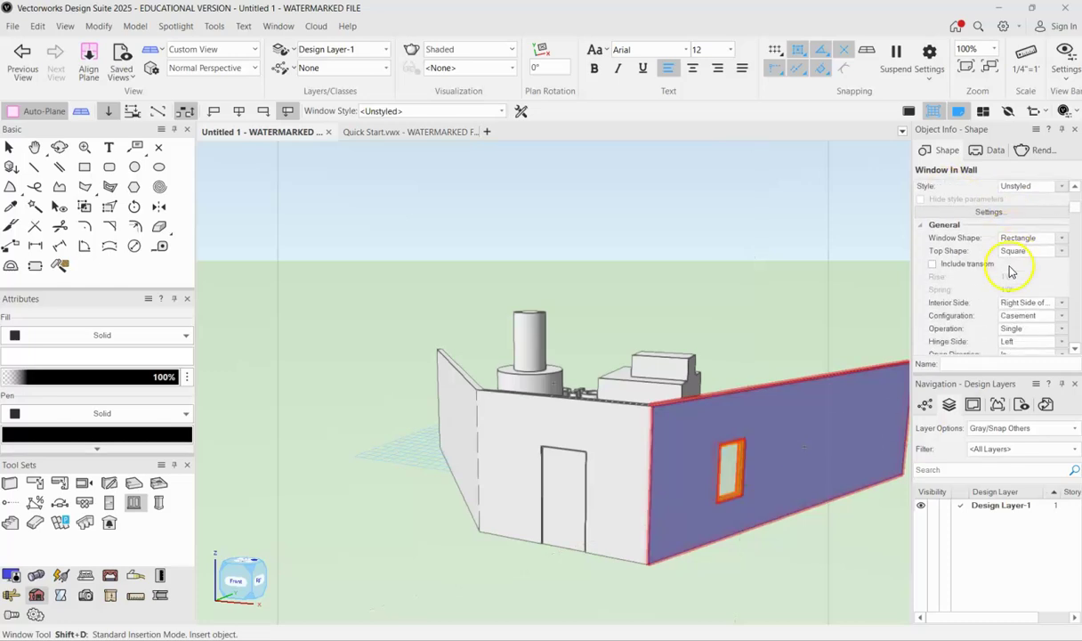
pyautogui.scroll(-3, 1009, 278)
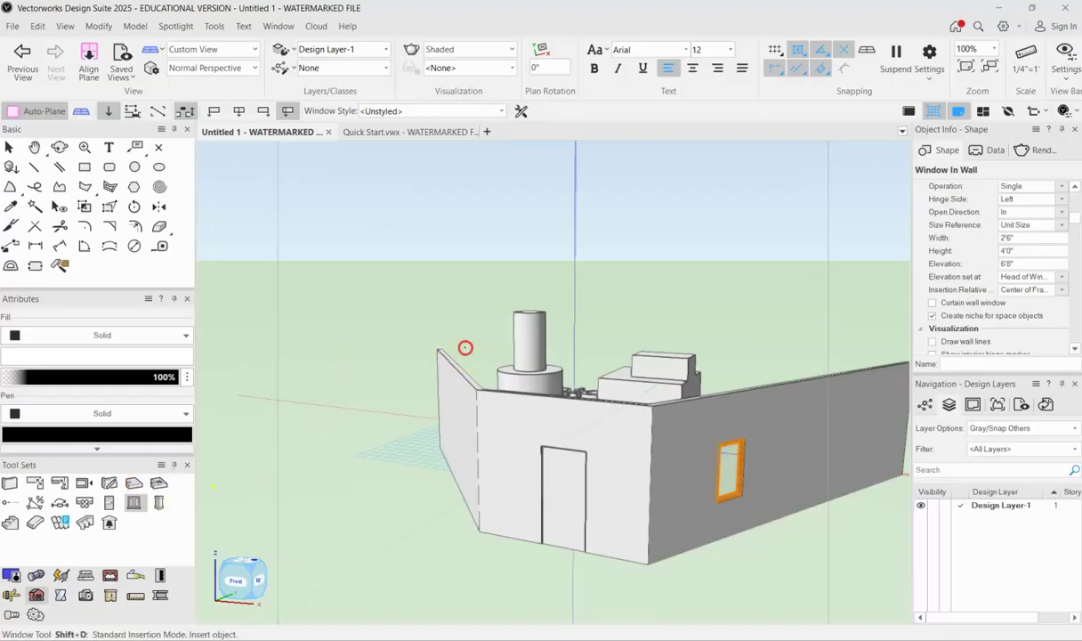
# Step: Zoom out over the whole model and switch to the Top/Plan view
pyautogui.moveTo(465, 347); pyautogui.dragTo(459, 403, button='middle')
pyautogui.scroll(-5, 562, 367)
pyautogui.scroll(-3, 726, 443)
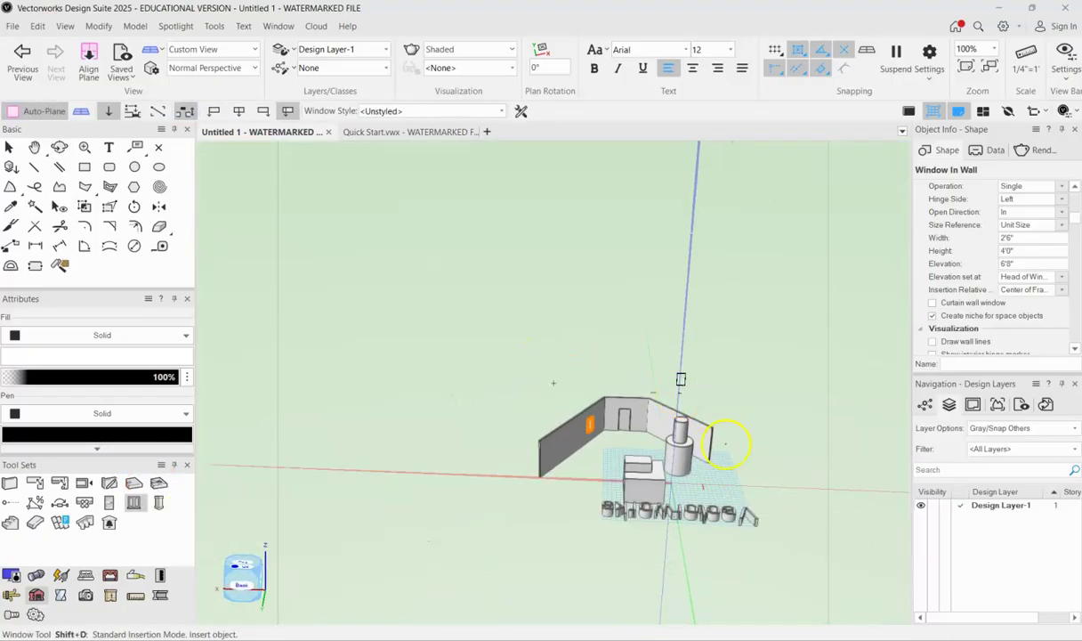
pyautogui.moveTo(691, 568); pyautogui.dragTo(792, 518, button='middle')
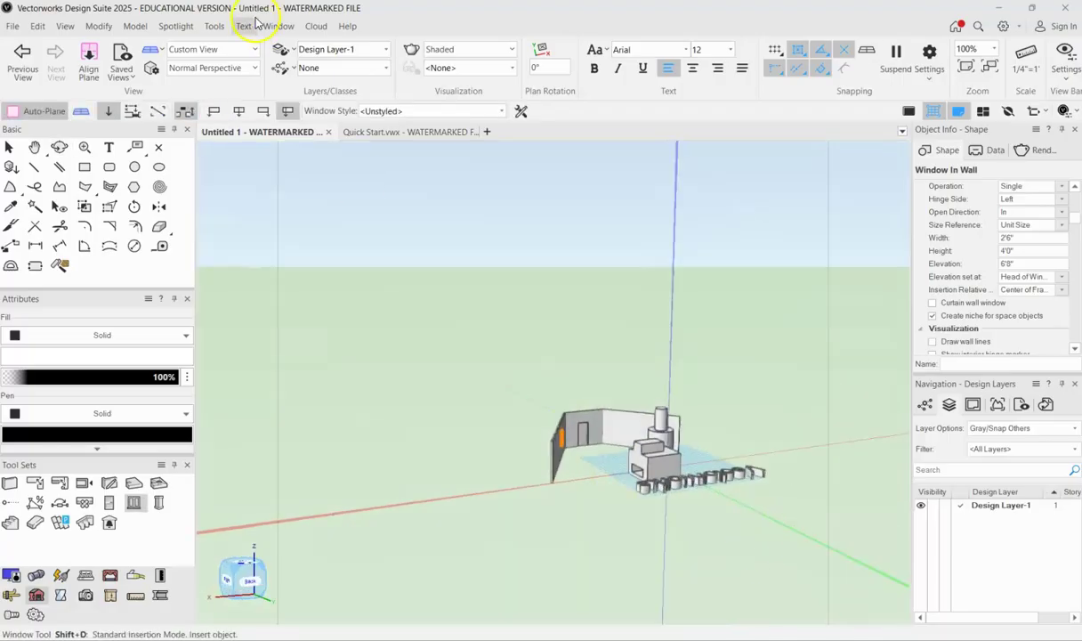
pyautogui.click(253, 48)
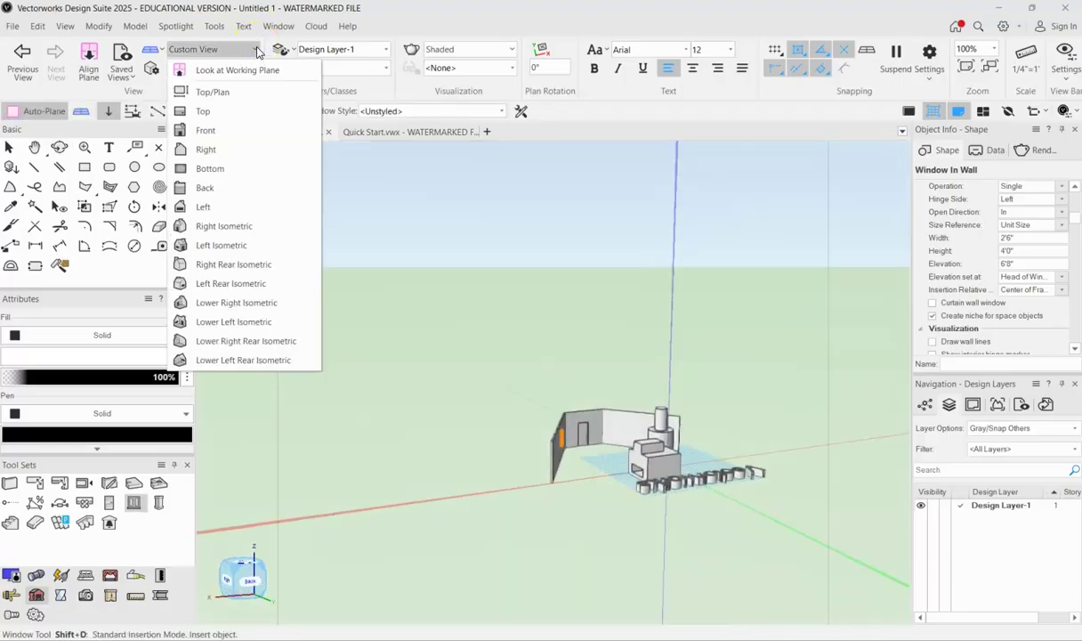
pyautogui.click(242, 92)
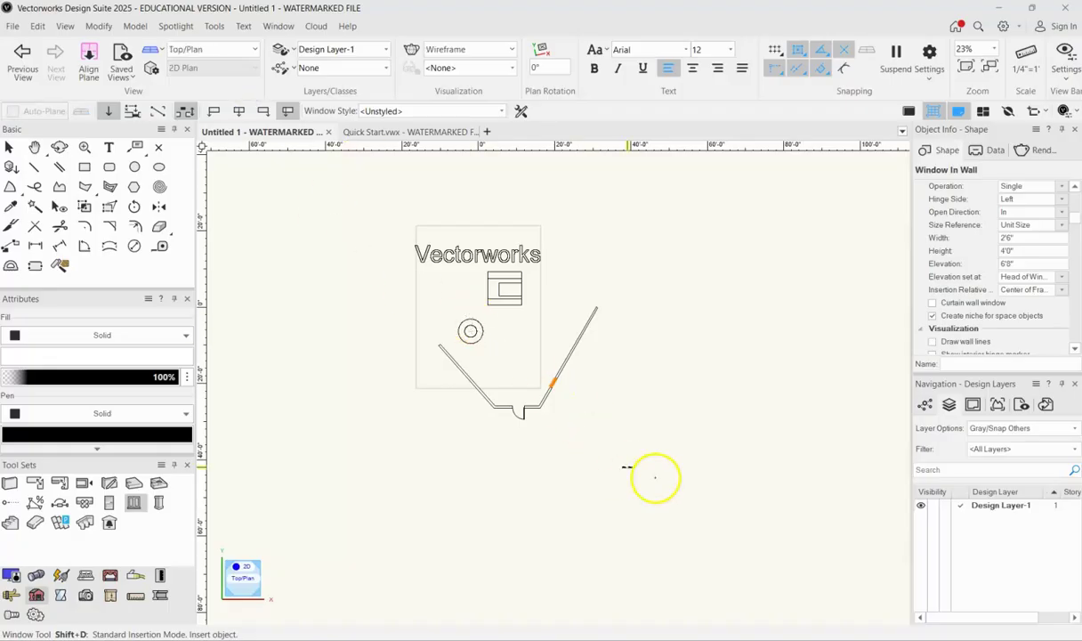